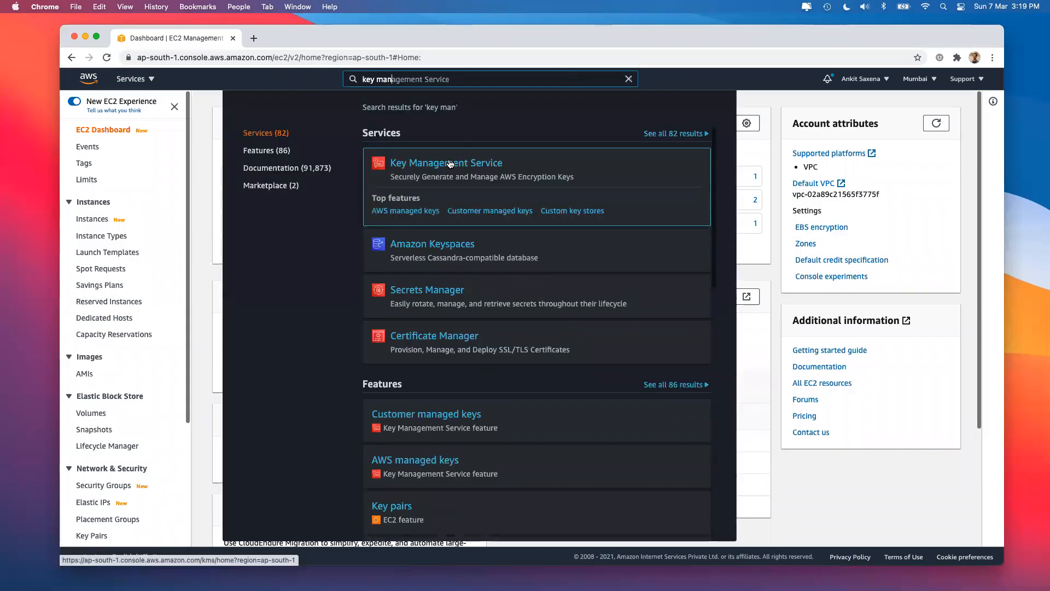
- Open the Key Management Service and examine the key policy of the AWS managed key aws/lightsail
click(450, 164)
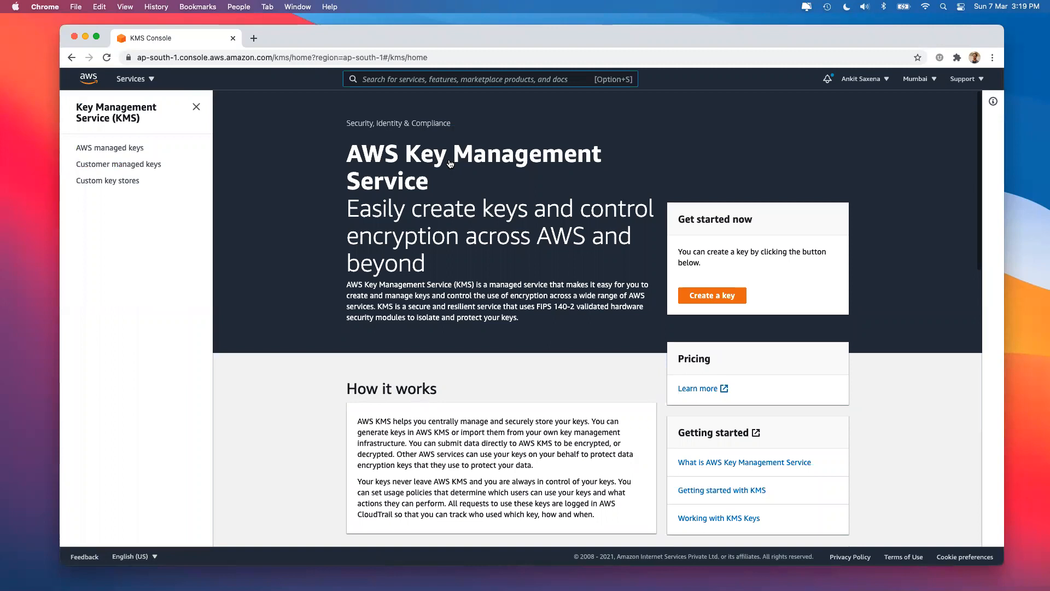
click(94, 152)
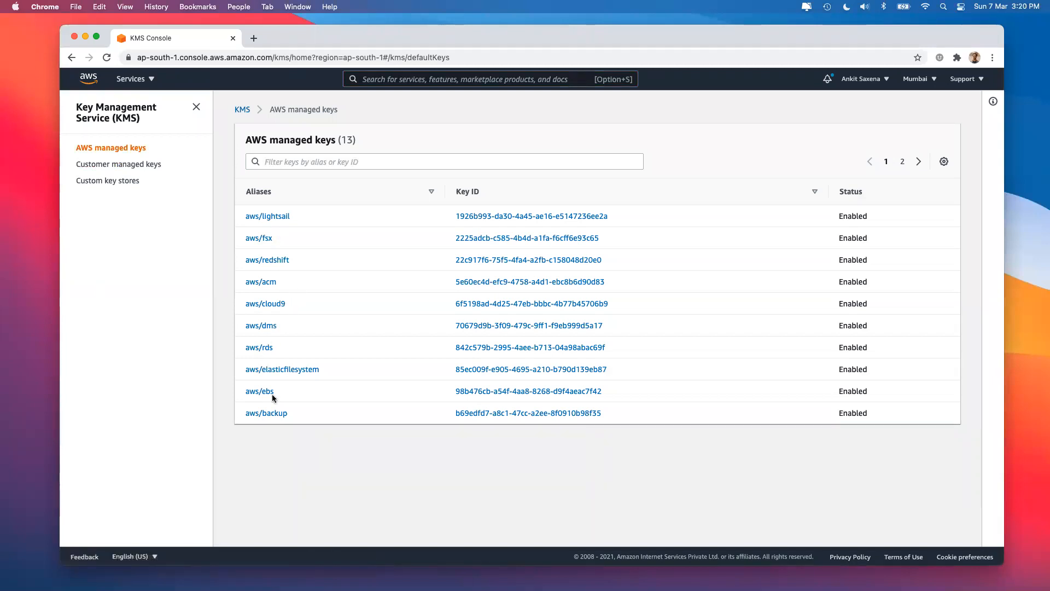
click(281, 216)
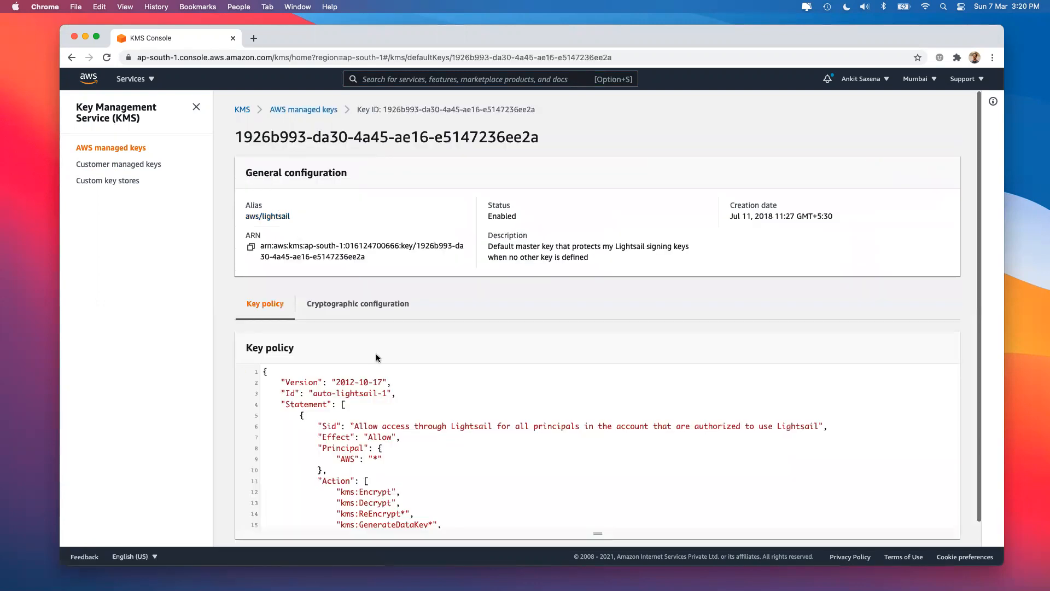
scroll(376, 358, down, 1)
scroll(369, 415, down, 5)
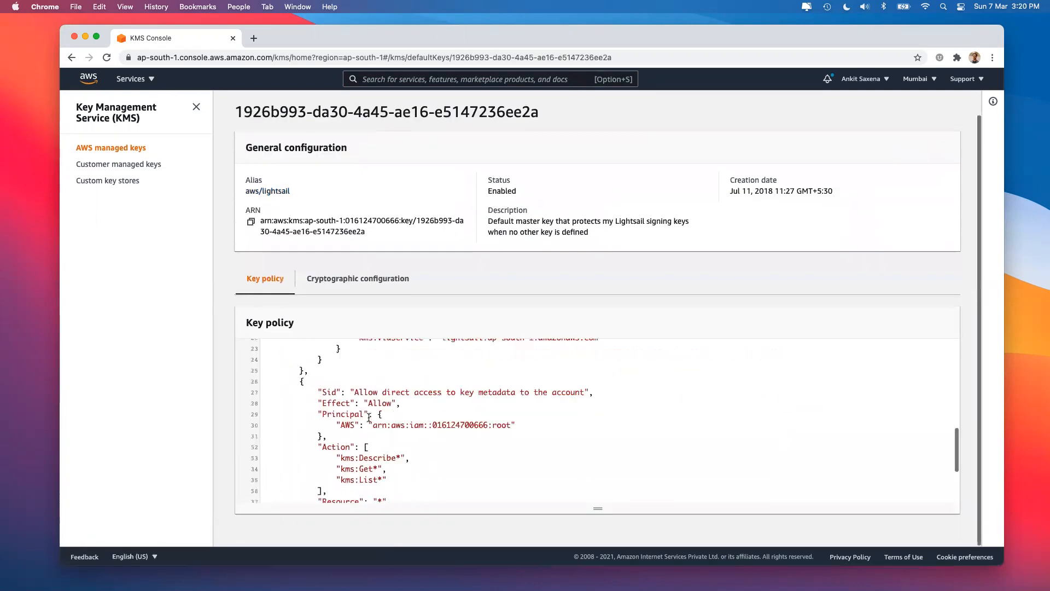
scroll(369, 417, up, 5)
- Open the customer managed key key-2 and tick automatic yearly rotation in its key rotation settings, without saving
click(118, 164)
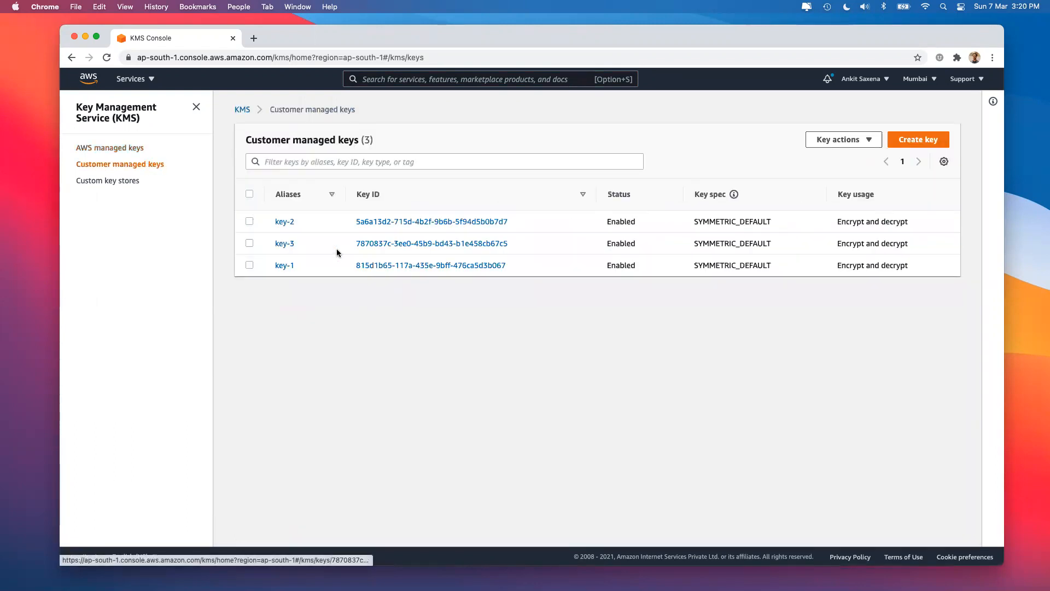
click(286, 221)
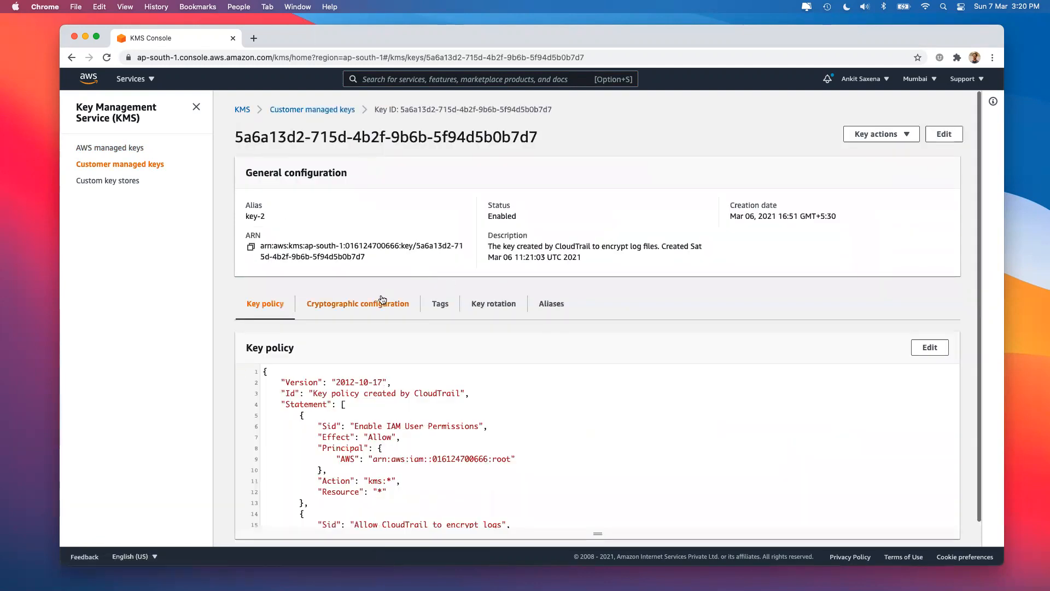
click(483, 312)
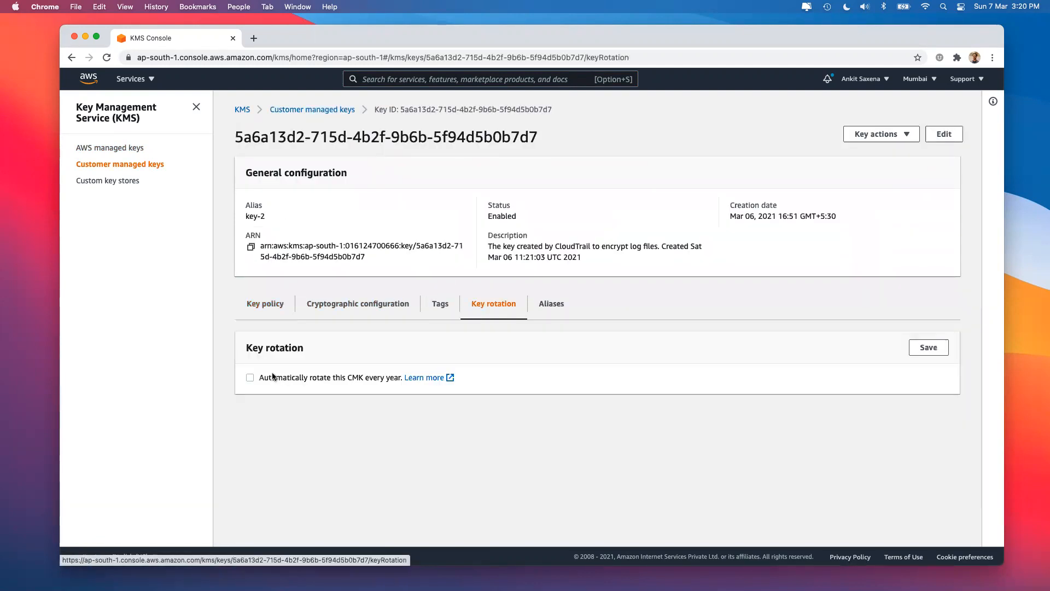
click(255, 376)
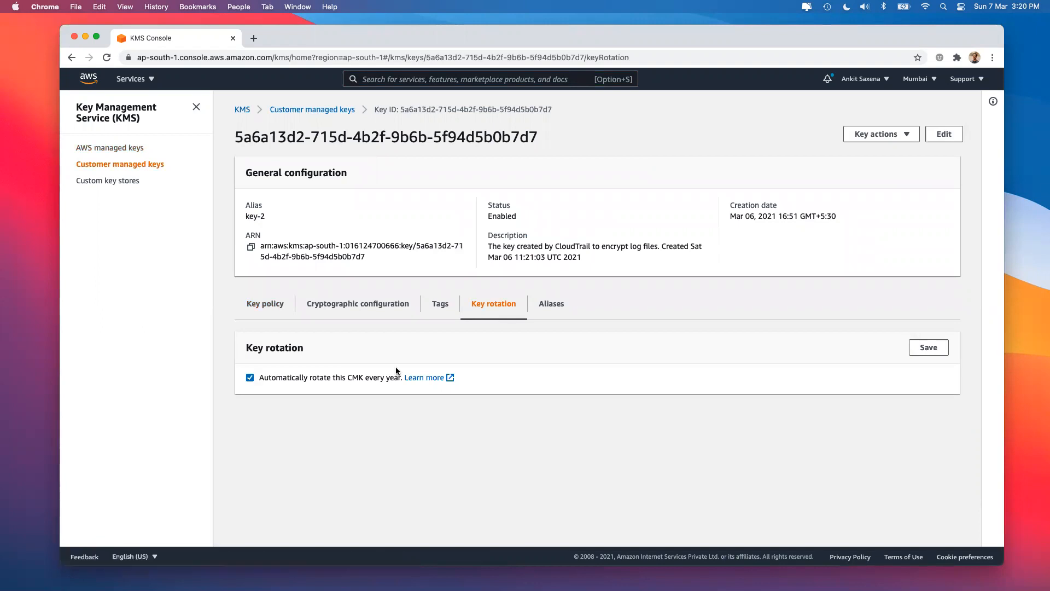
- Review the tags, cryptographic configuration and aliases of key-2
click(440, 304)
click(378, 311)
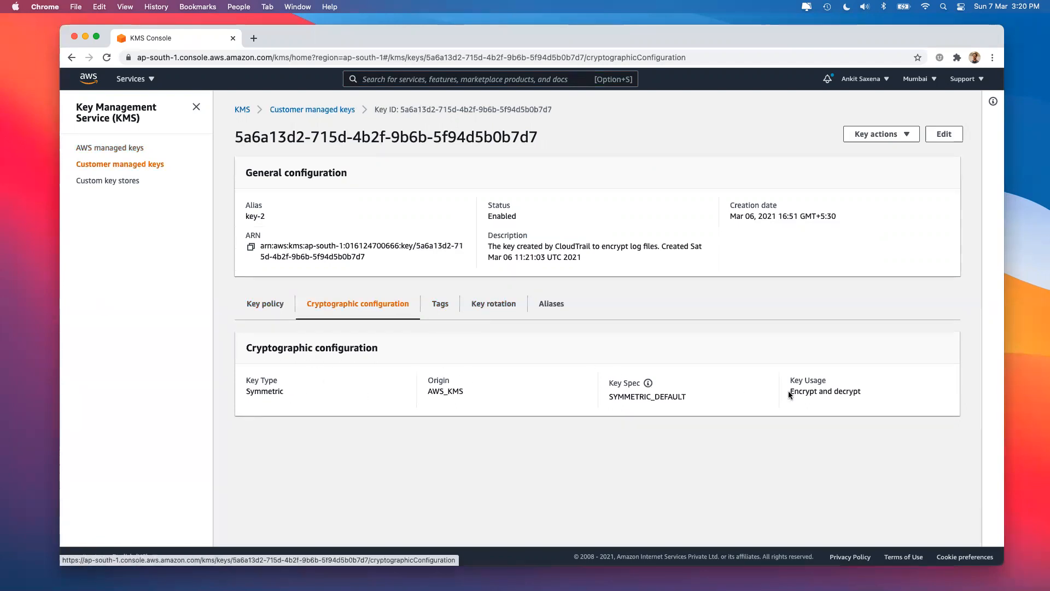
click(551, 304)
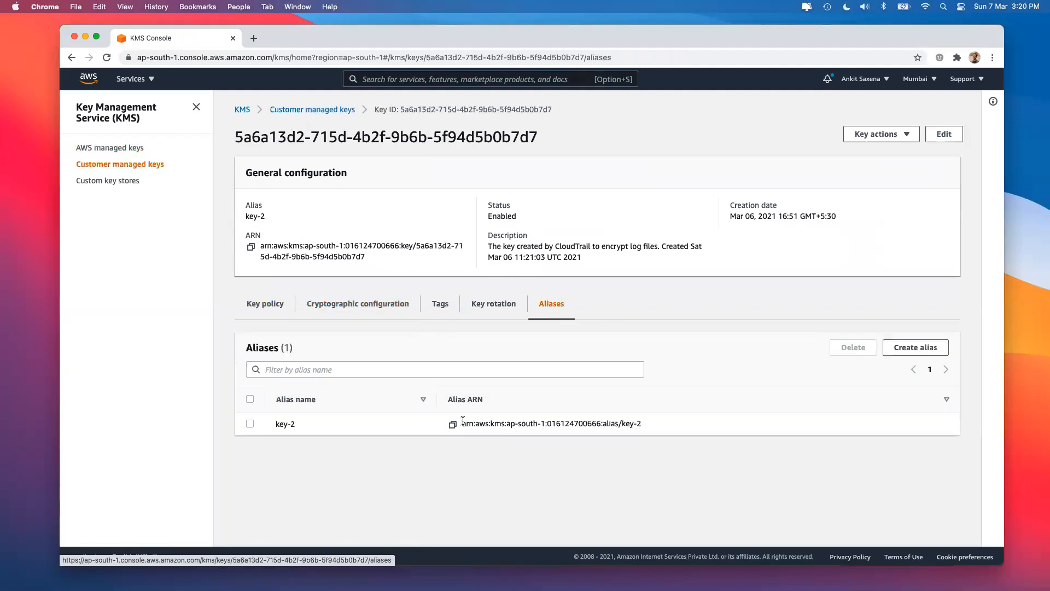
- Examine the key-2 alias ARN and compare its kms service and ap-south-1 region parts with the page address
drag(462, 424, 655, 426)
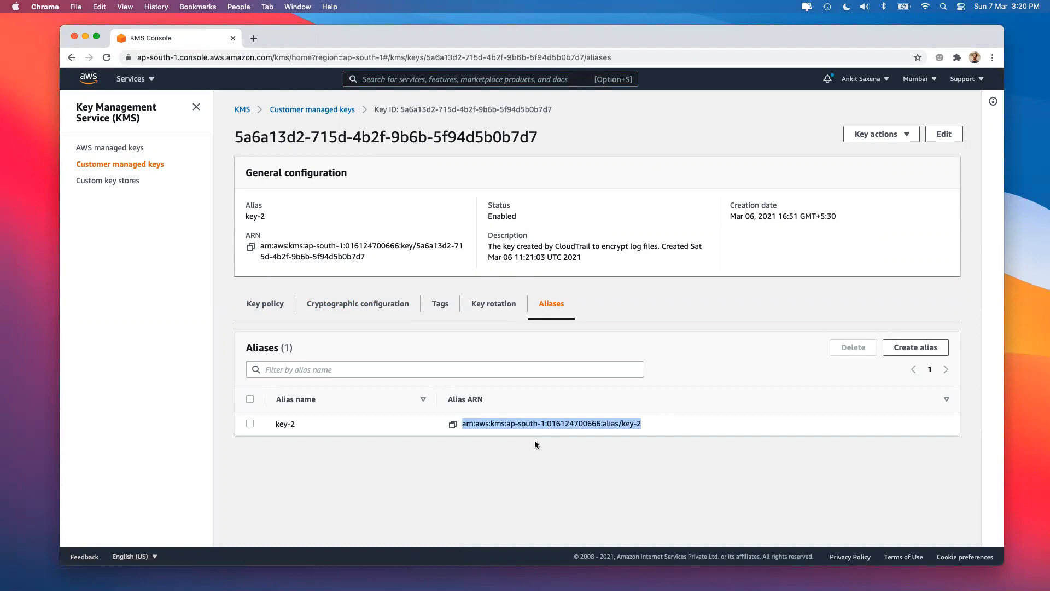
click(471, 424)
double_click(471, 424)
click(466, 424)
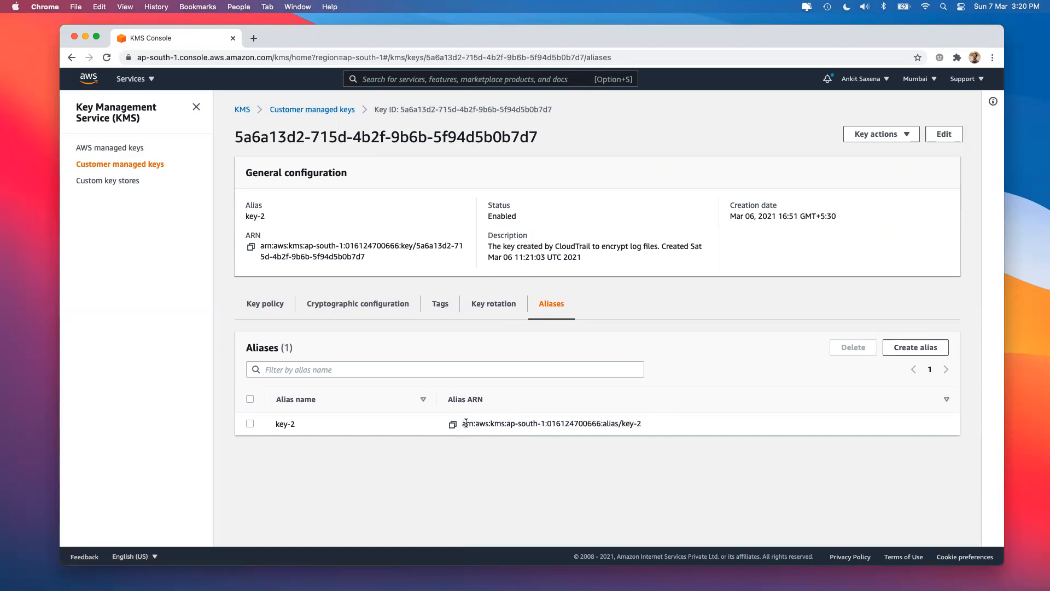
drag(476, 423, 505, 421)
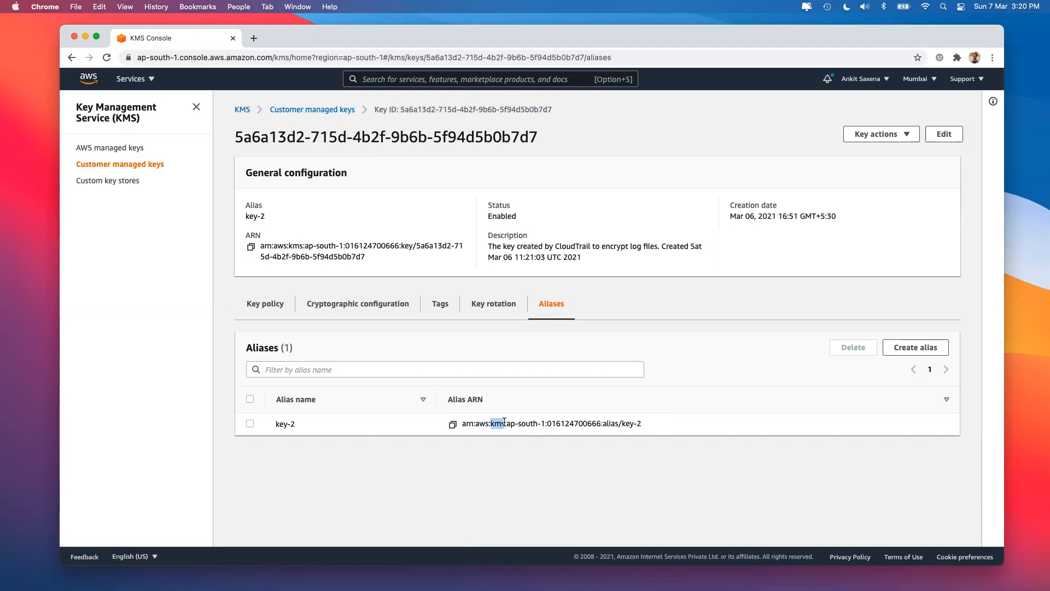
double_click(291, 58)
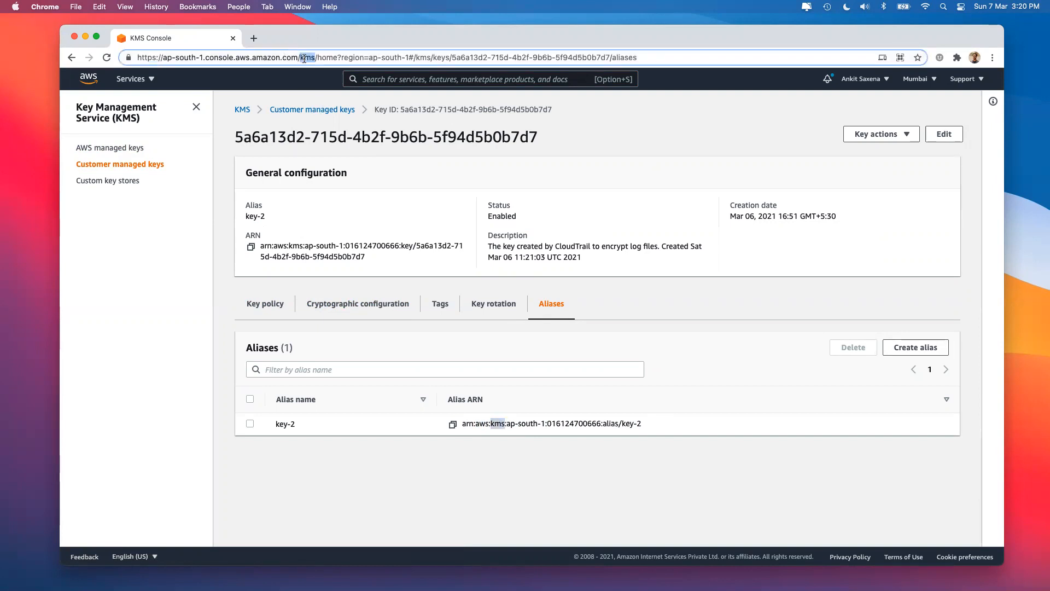
drag(510, 425, 544, 424)
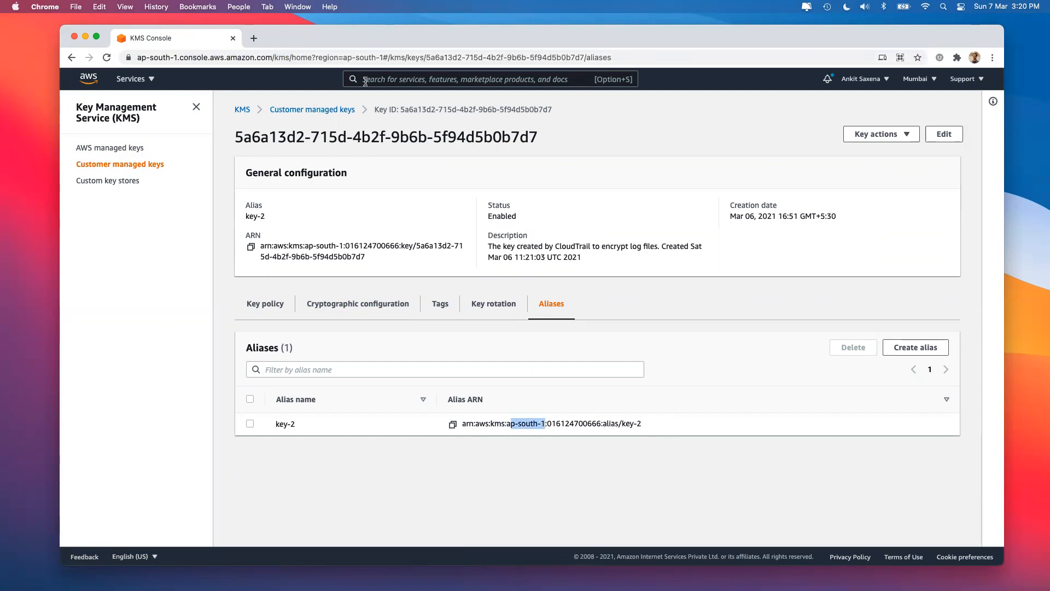
drag(342, 57, 385, 58)
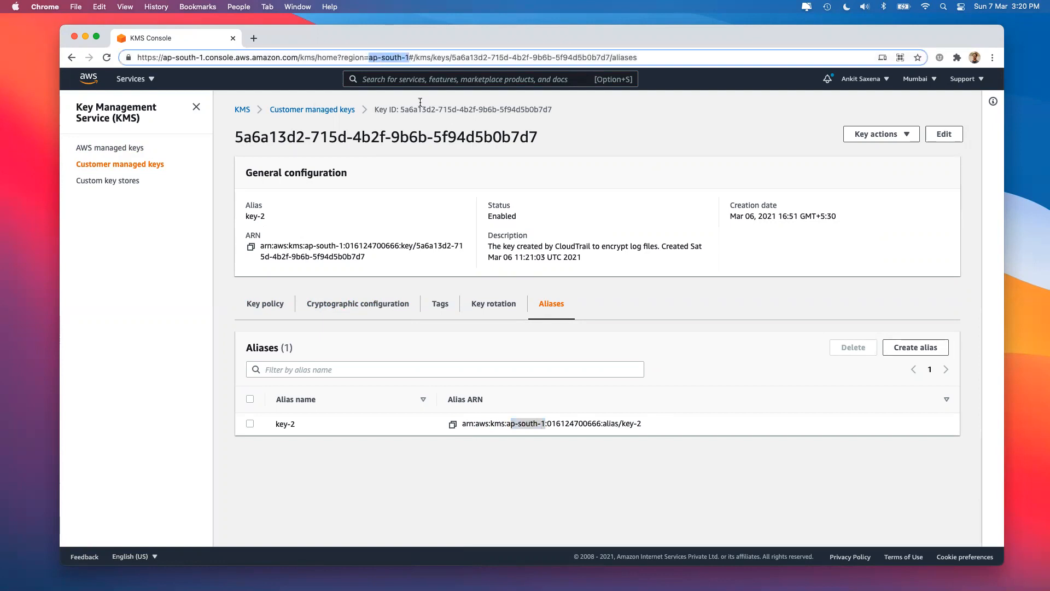
- Compare the account ID in the alias ARN with the one in the account details, and highlight the ARN's alias part
double_click(571, 423)
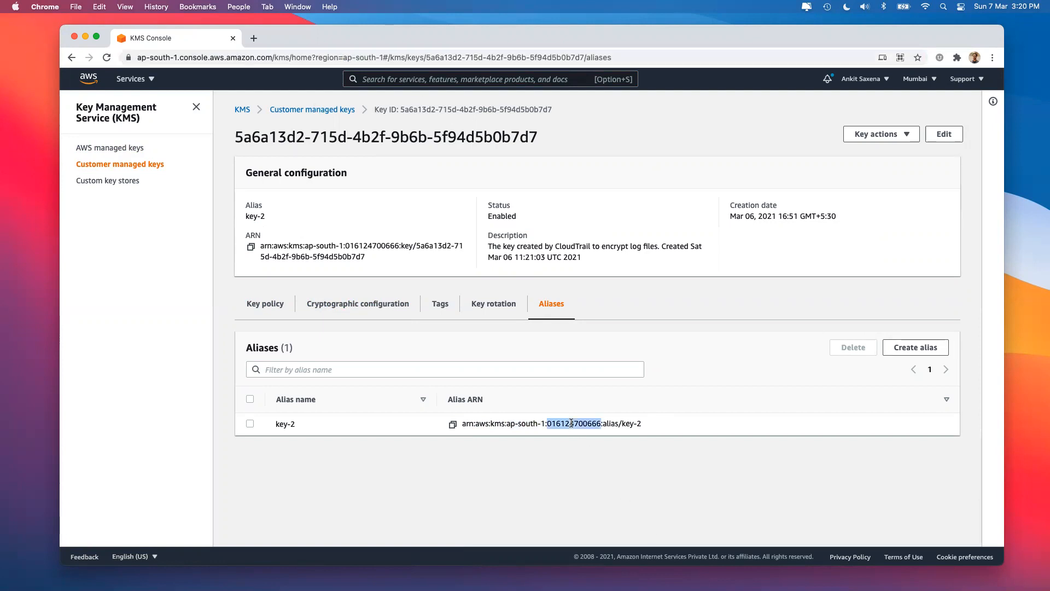
click(862, 79)
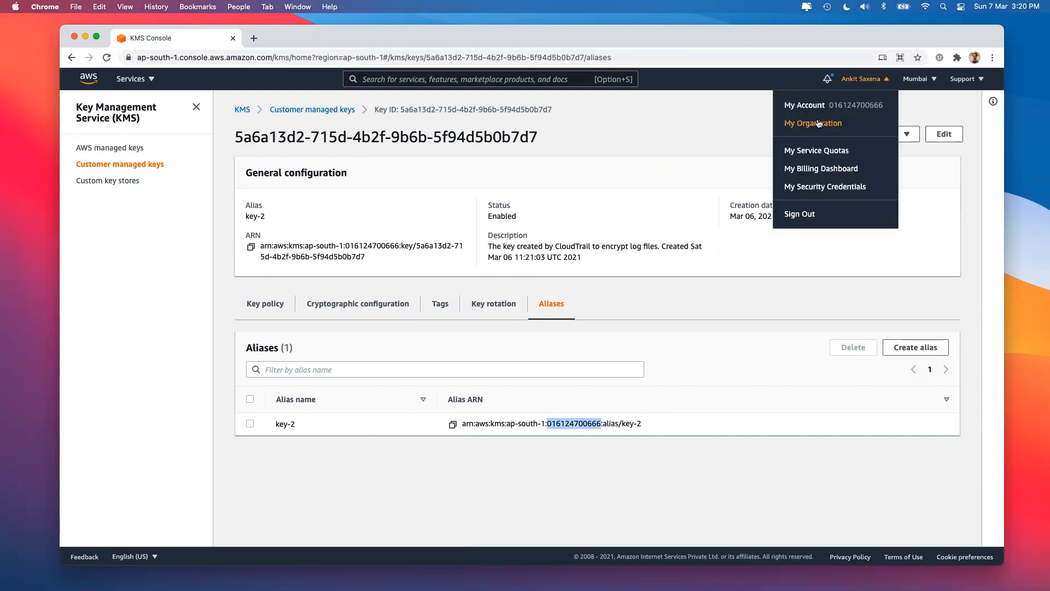
double_click(848, 102)
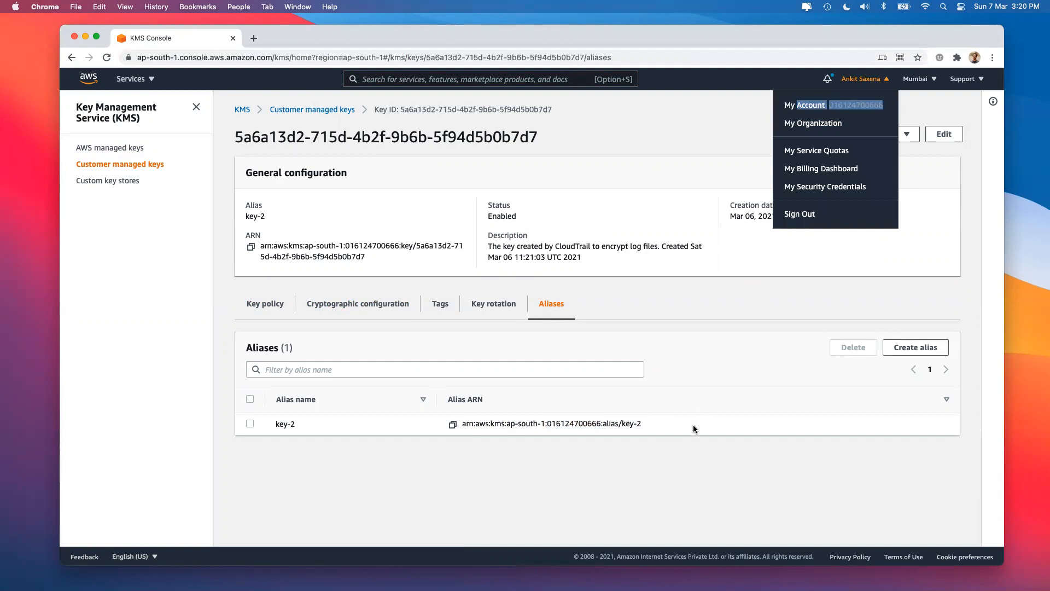
click(688, 440)
double_click(617, 423)
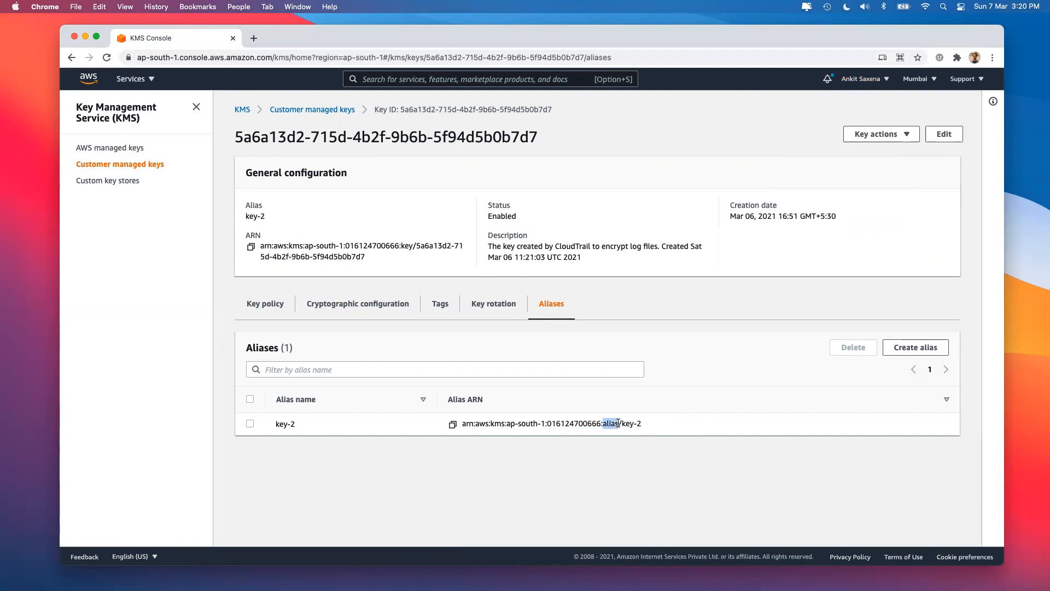
click(629, 423)
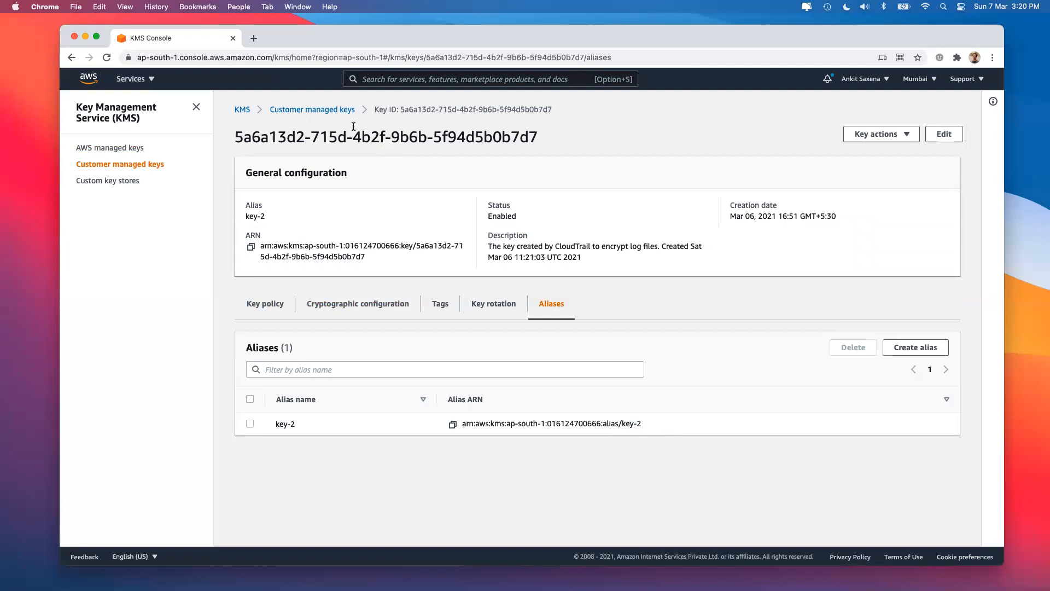
- Reopen key-2 from the customer managed keys list and highlight the key name at the end of its alias ARN
click(312, 111)
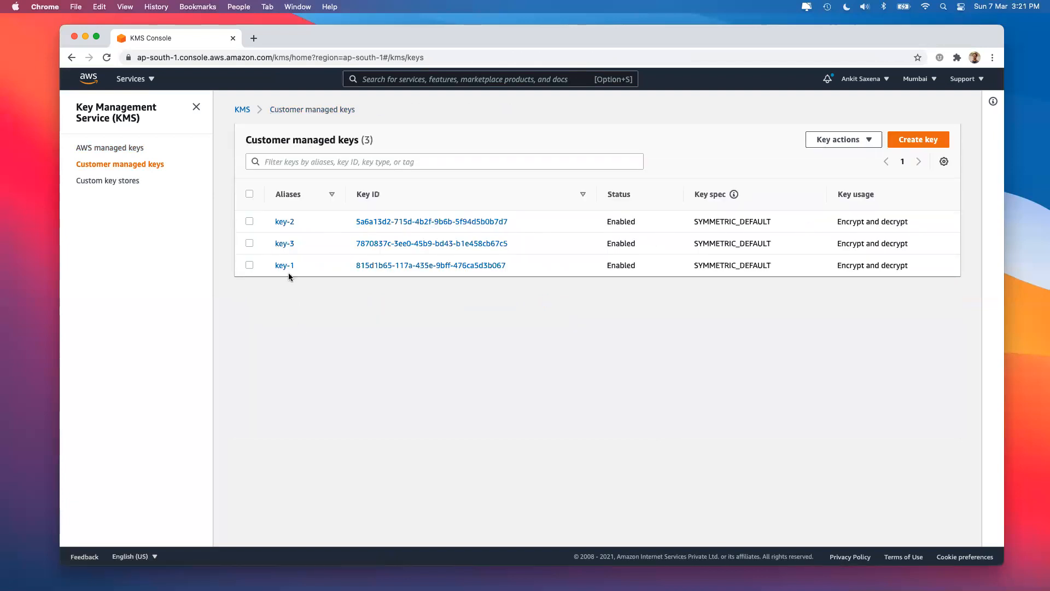
click(287, 221)
click(553, 304)
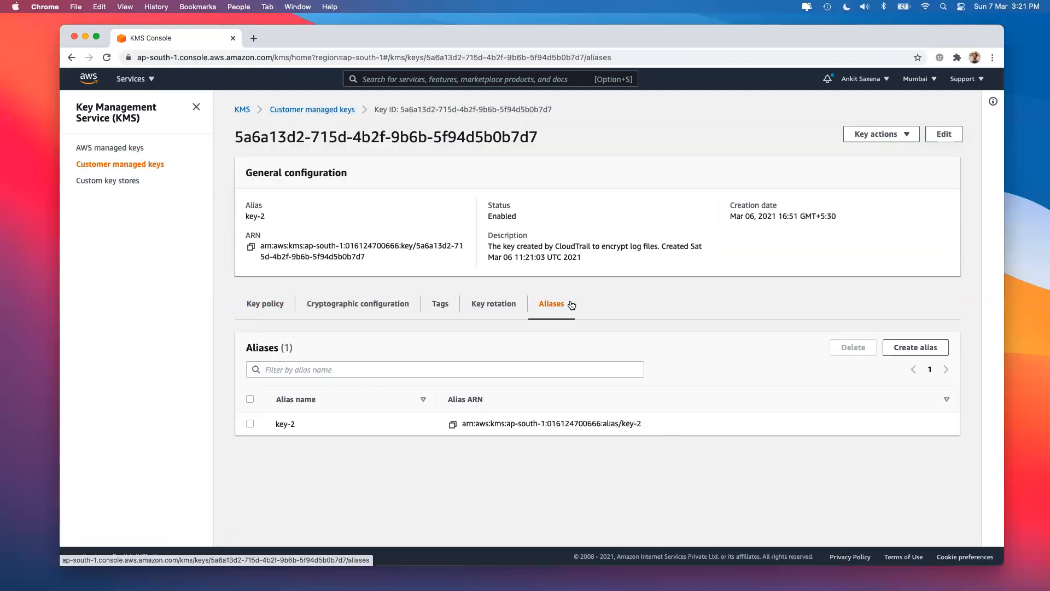
drag(621, 424, 645, 423)
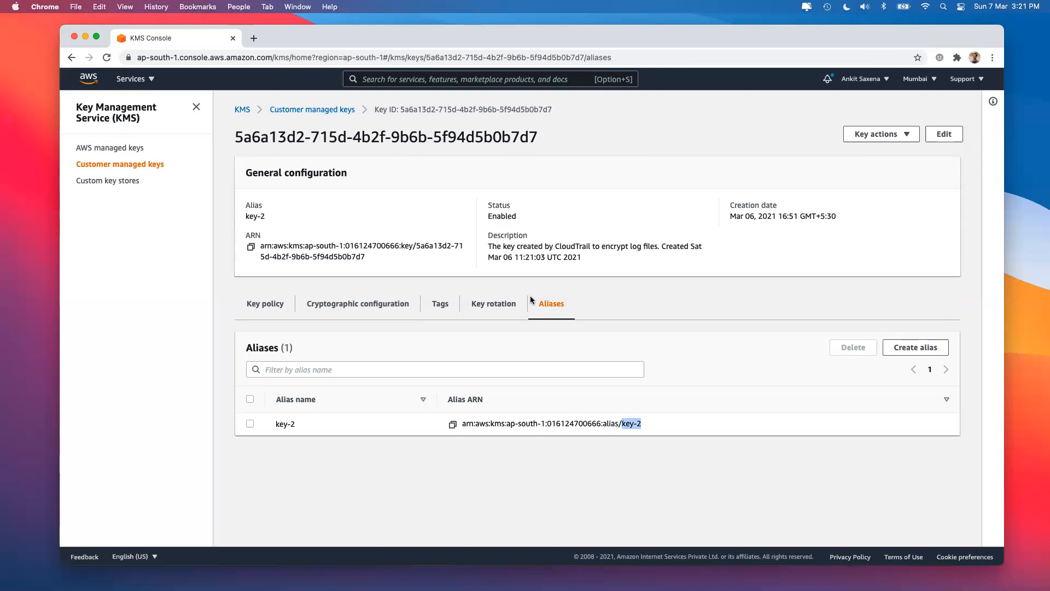
- Leave key-2 and read the information about custom key stores
click(307, 110)
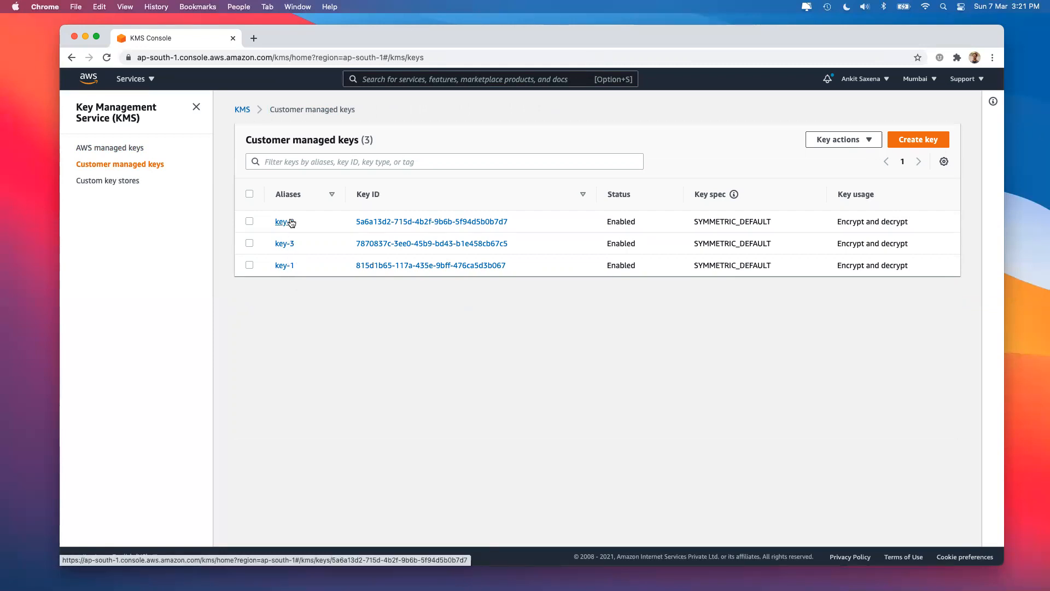
click(102, 180)
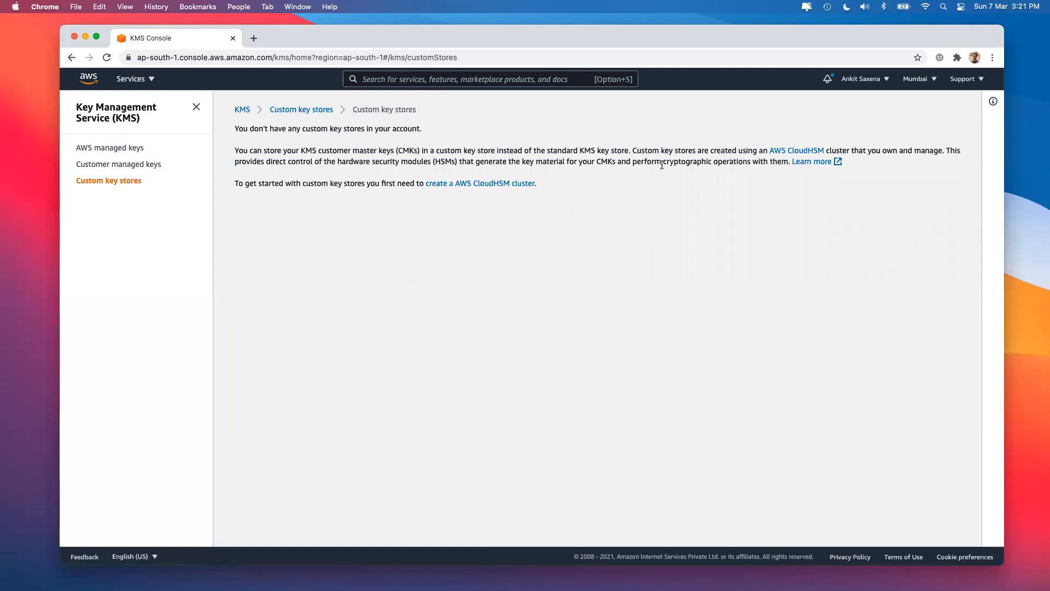
- Start a new customer managed key and choose Symmetric as its type after previewing the asymmetric Encrypt and decrypt and Sign and verify usages
click(110, 165)
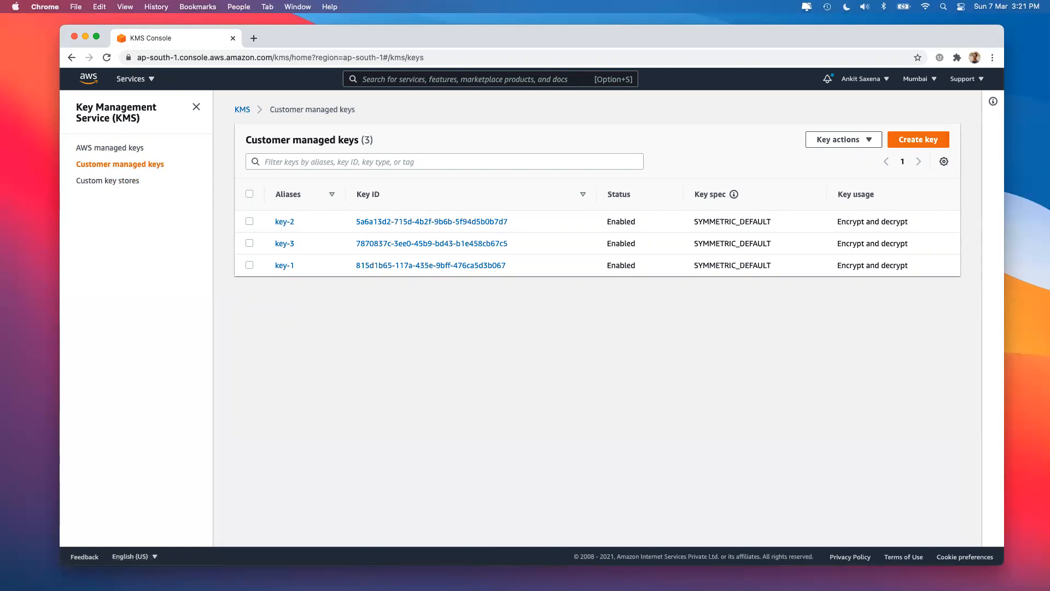
click(917, 139)
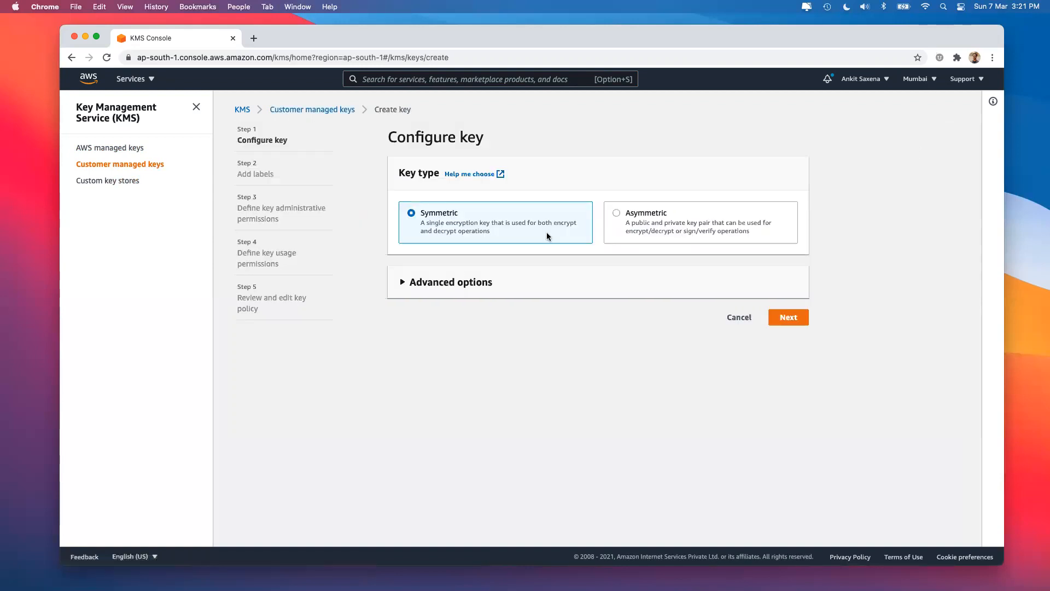
click(630, 227)
click(470, 328)
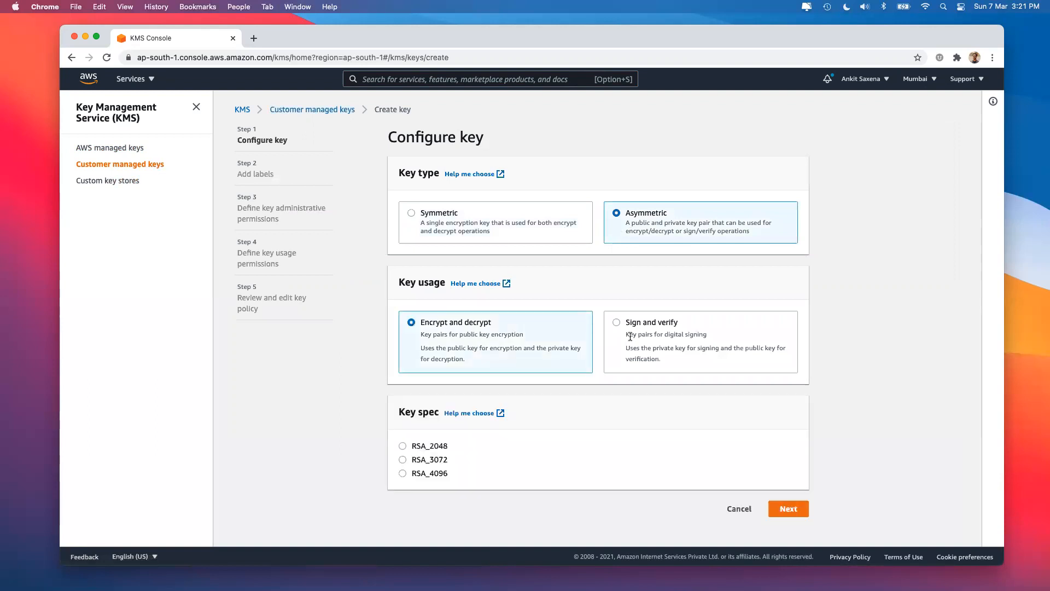
click(629, 335)
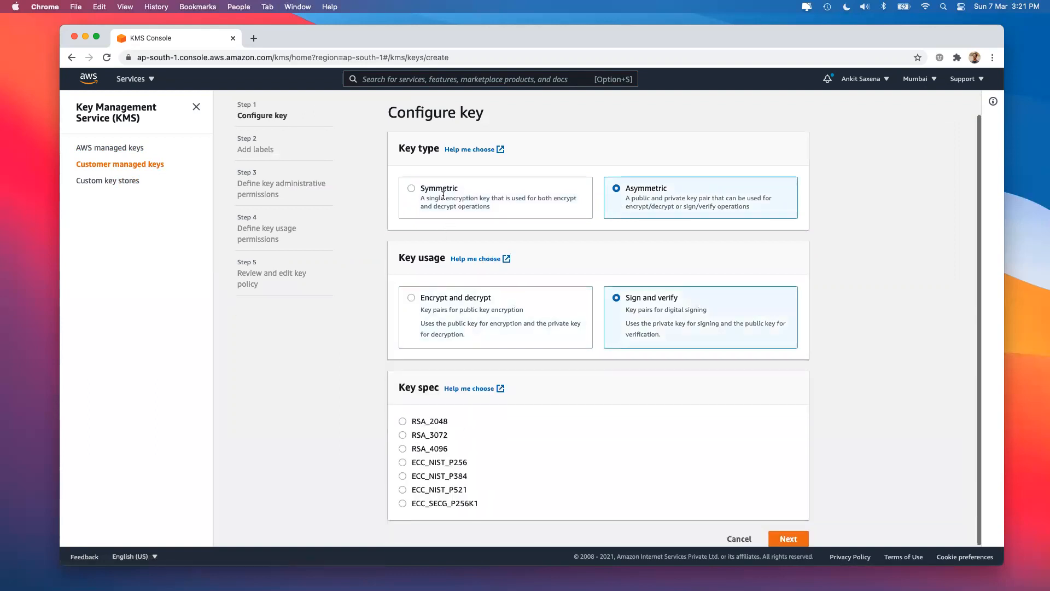
click(445, 211)
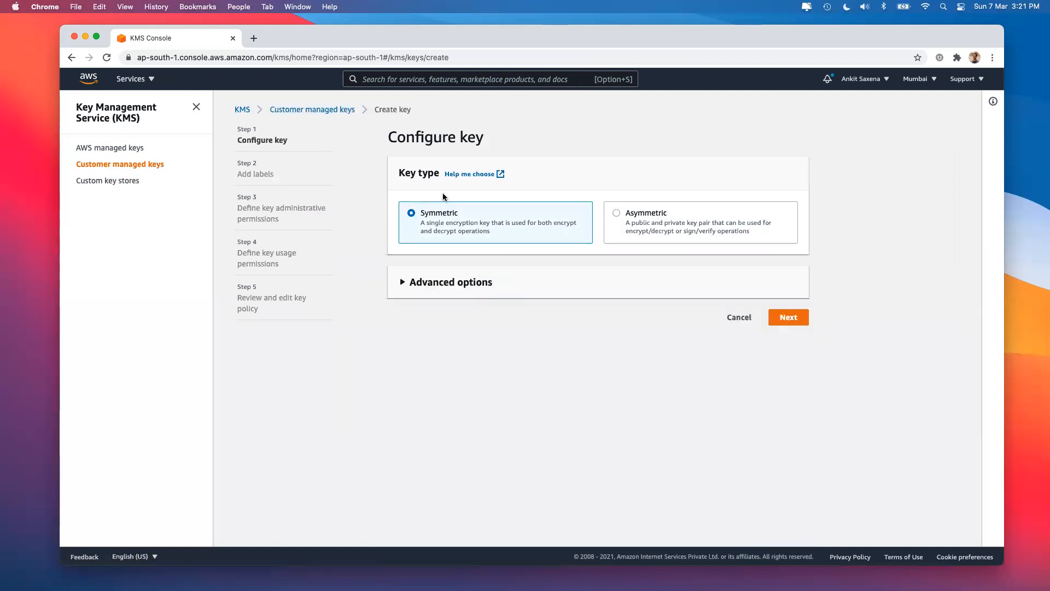
- Continue to the labels and give the key the alias key-4 and the description "This is the Fourth Jey"
click(779, 318)
click(480, 236)
text(key-4)
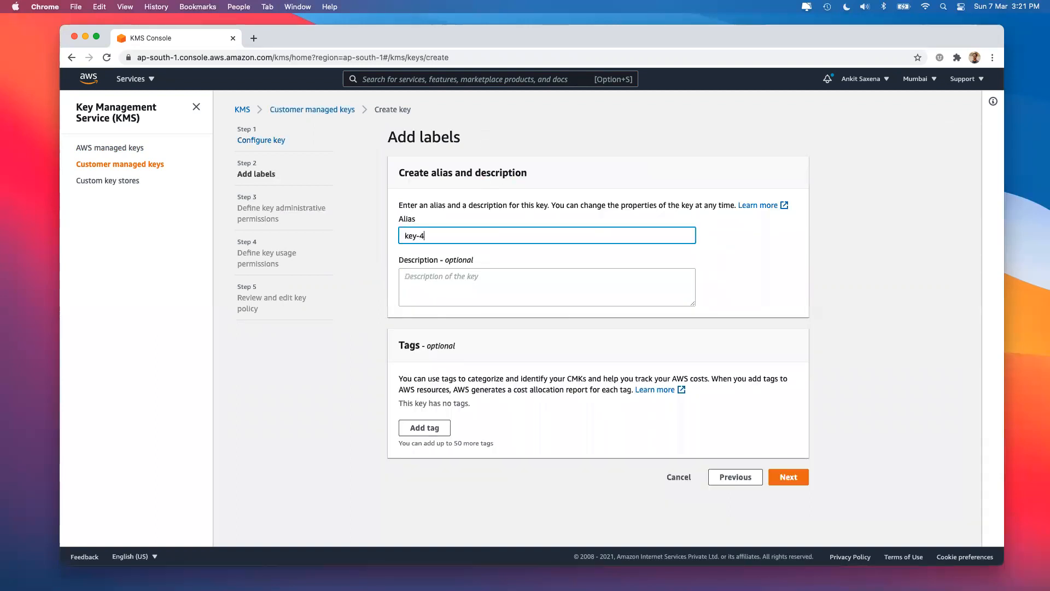
click(454, 280)
text(This s the)
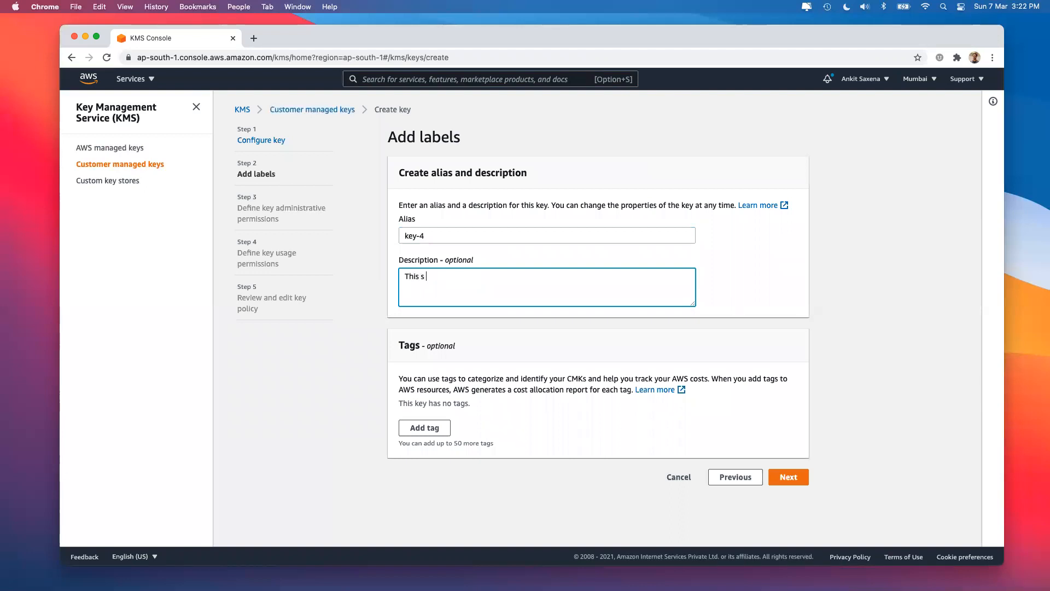
key(BackSpace)
key(BackSpace)
key(BackSpace)
key(BackSpace)
key(BackSpace)
text(is the Fourth Jey)
- Add a tag with the key CreatedBy and the creator's first name as its value
click(419, 429)
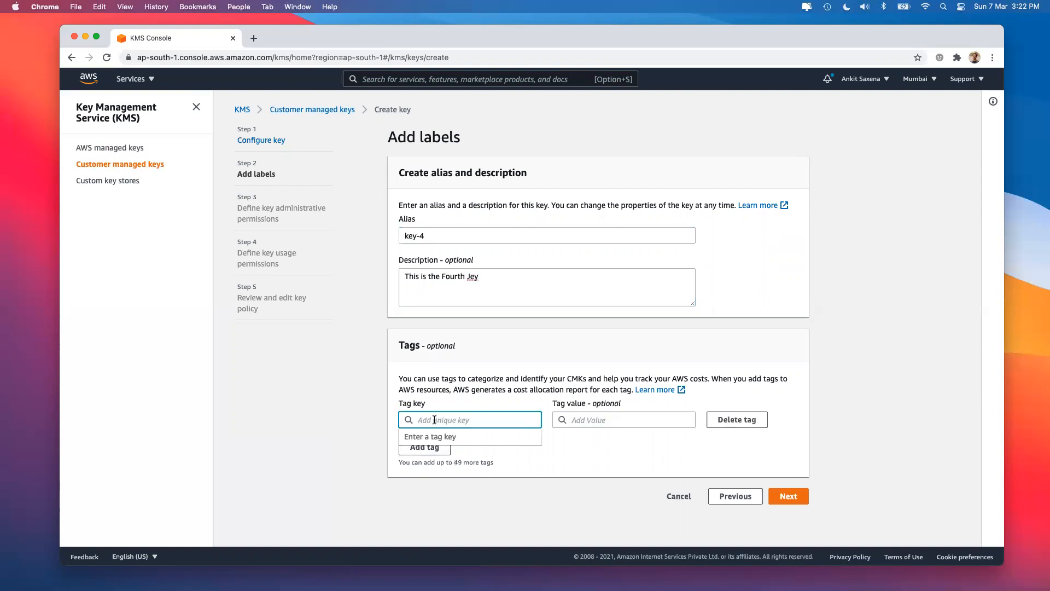
text(CreatedBy)
key(Tab)
text(Ankit)
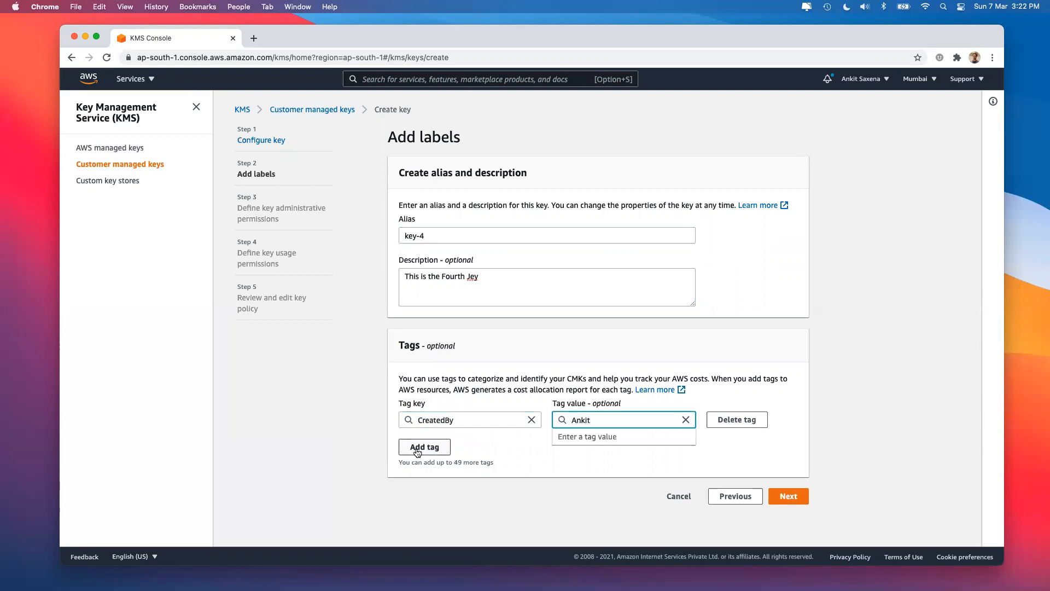
- Add a second tag with the key CreatedOnDate and the value 07-03-2021, and continue to the key administrative permissions
click(432, 446)
text(Cr)
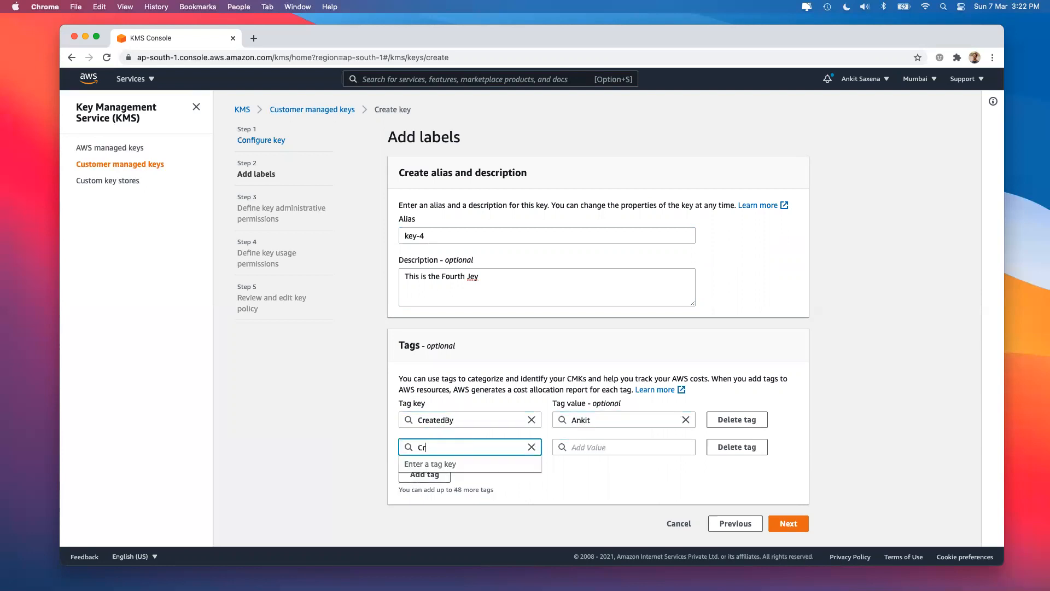
text(eatedOnDate)
key(Tab)
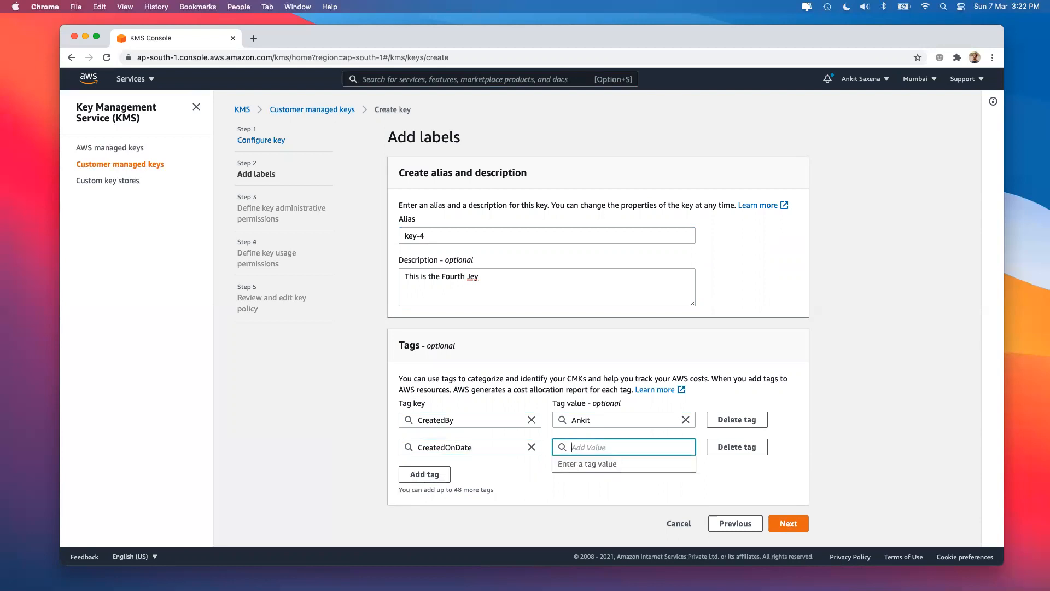
text(07-03-2021)
click(857, 471)
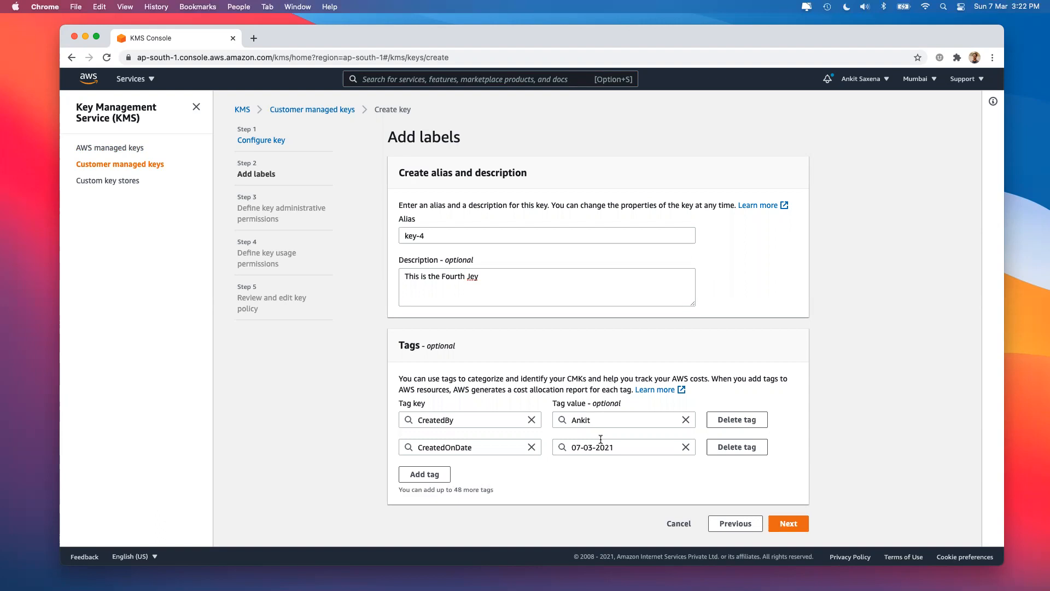
click(788, 524)
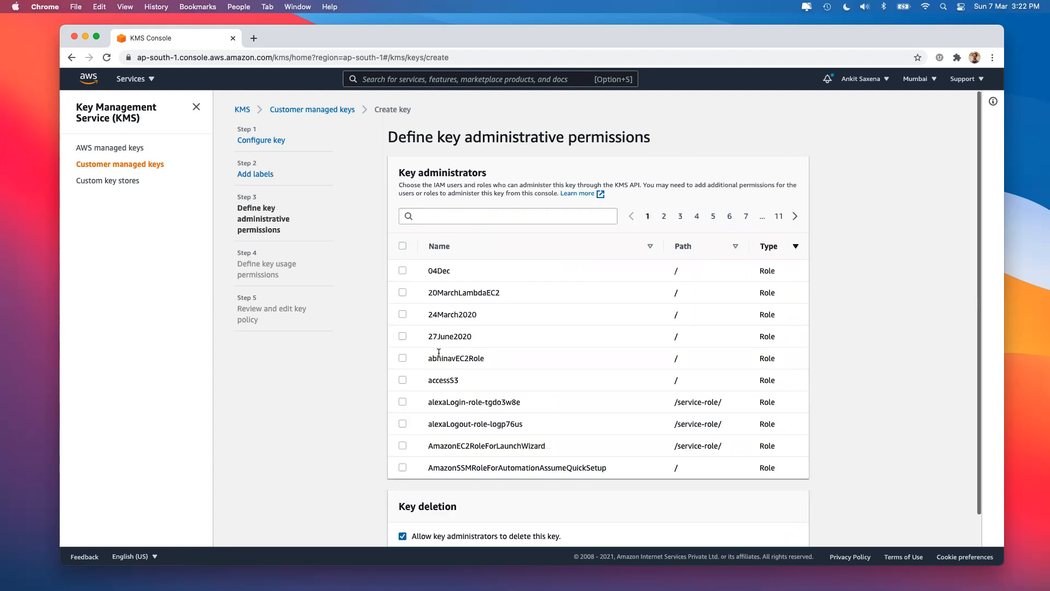
- Look through the pages of IAM roles available as key administrators and return to the first page
scroll(438, 353, down, 1)
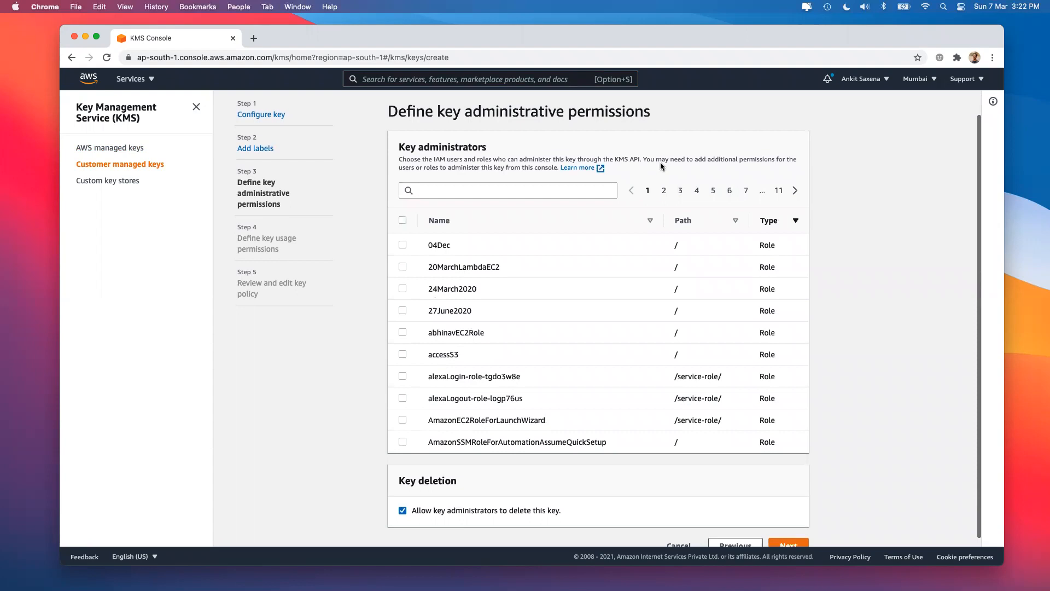
click(661, 195)
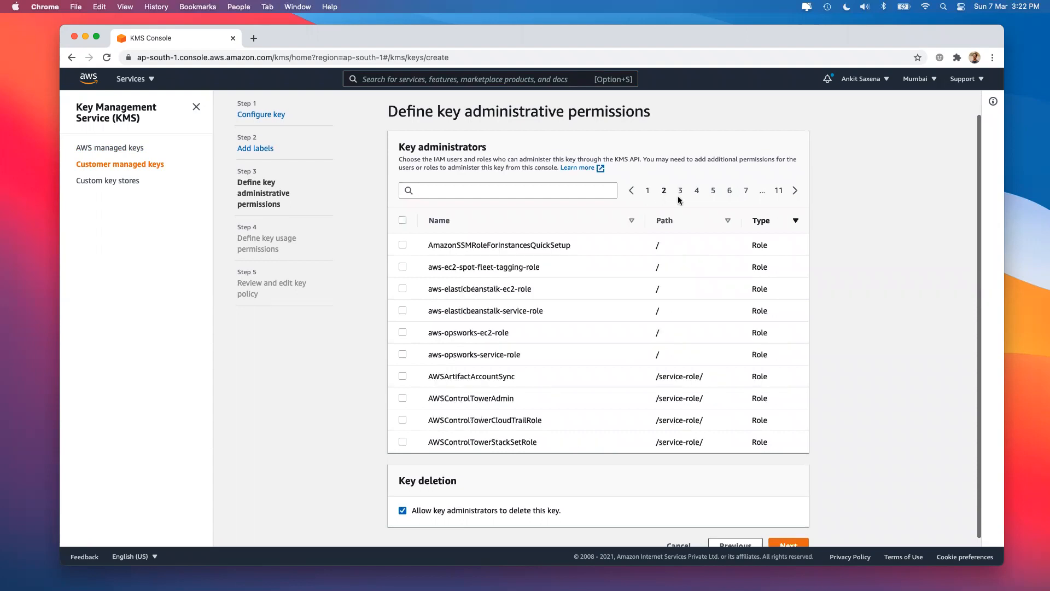
click(683, 193)
click(696, 192)
click(715, 194)
click(728, 193)
click(746, 192)
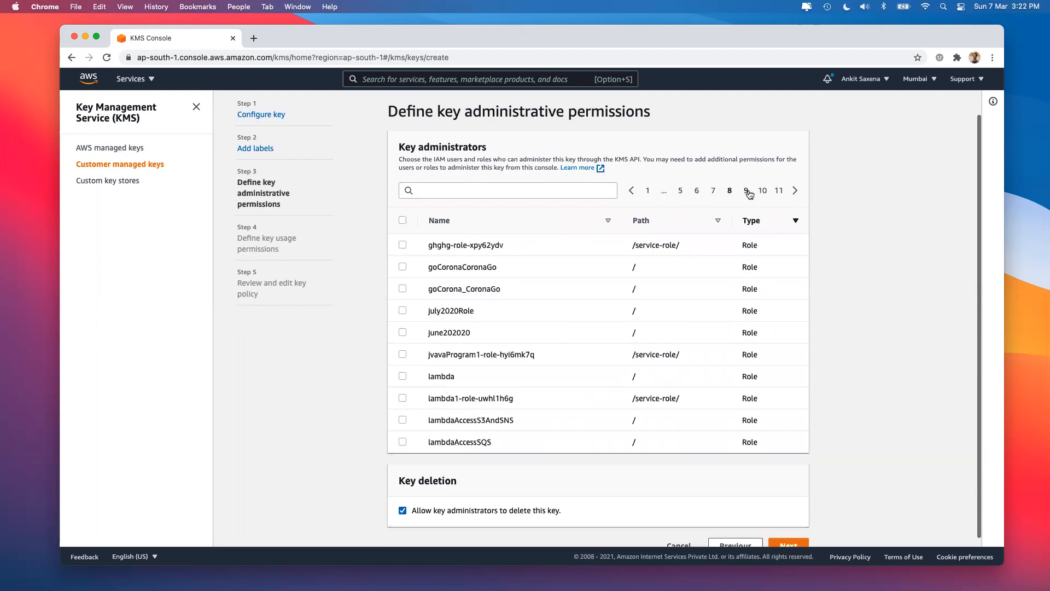
click(763, 192)
click(779, 193)
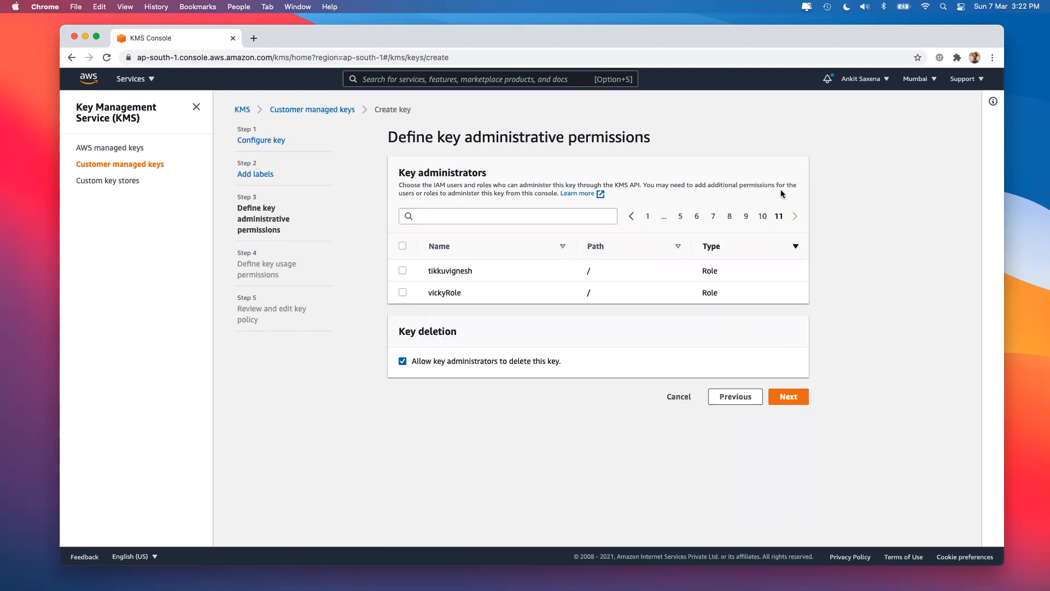
click(762, 216)
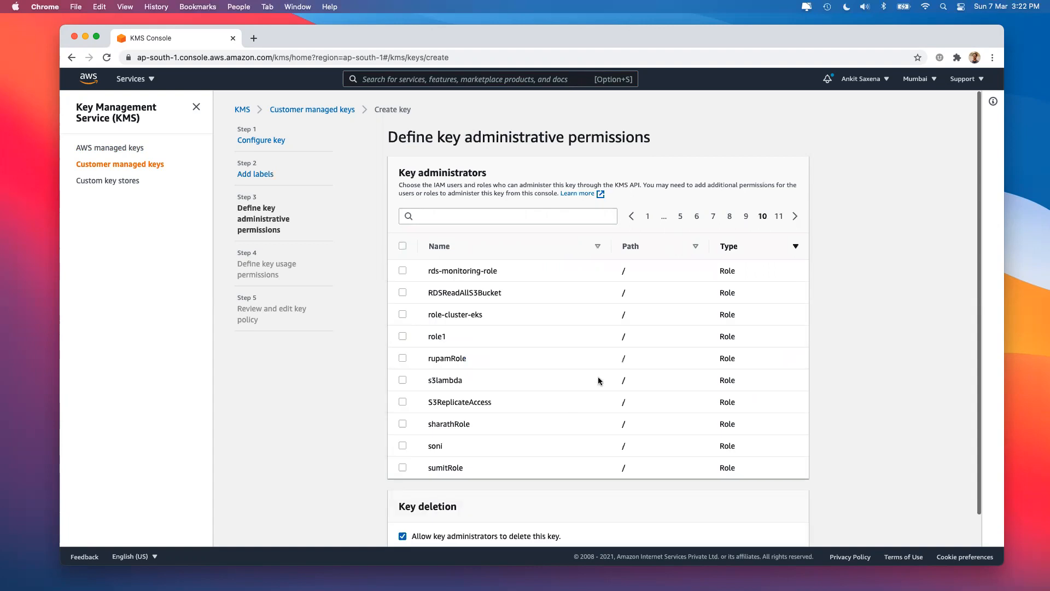
click(648, 218)
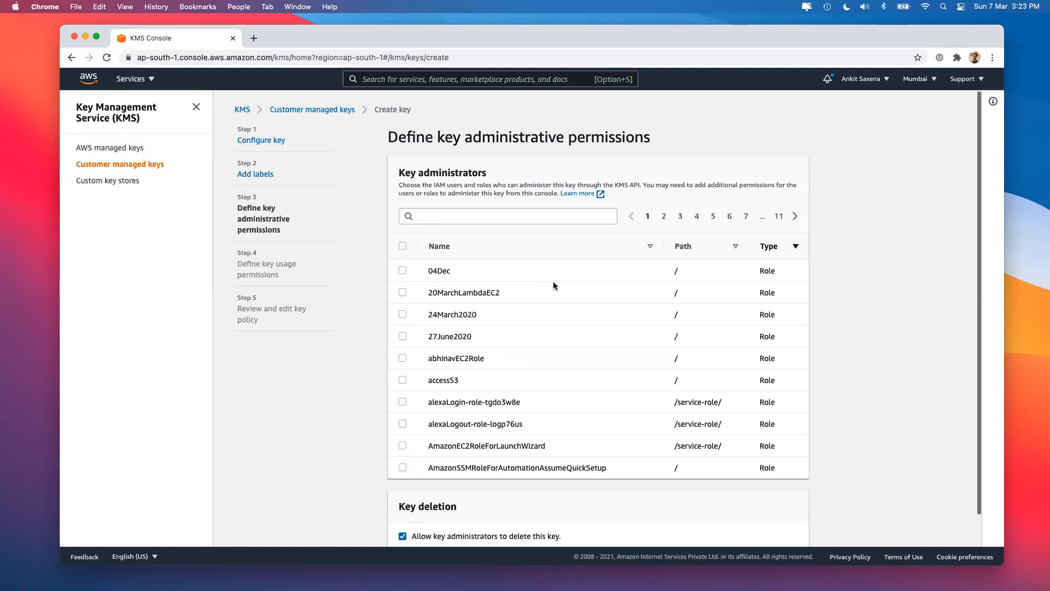
- Disallow key administrators from deleting this key and continue to the key usage permissions
scroll(536, 334, down, 1)
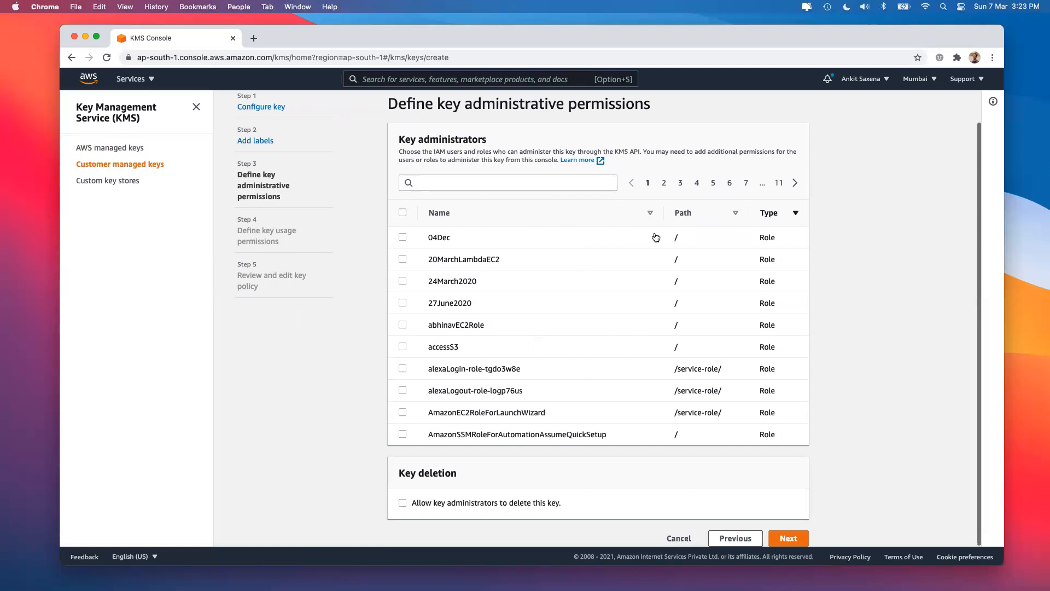
click(788, 534)
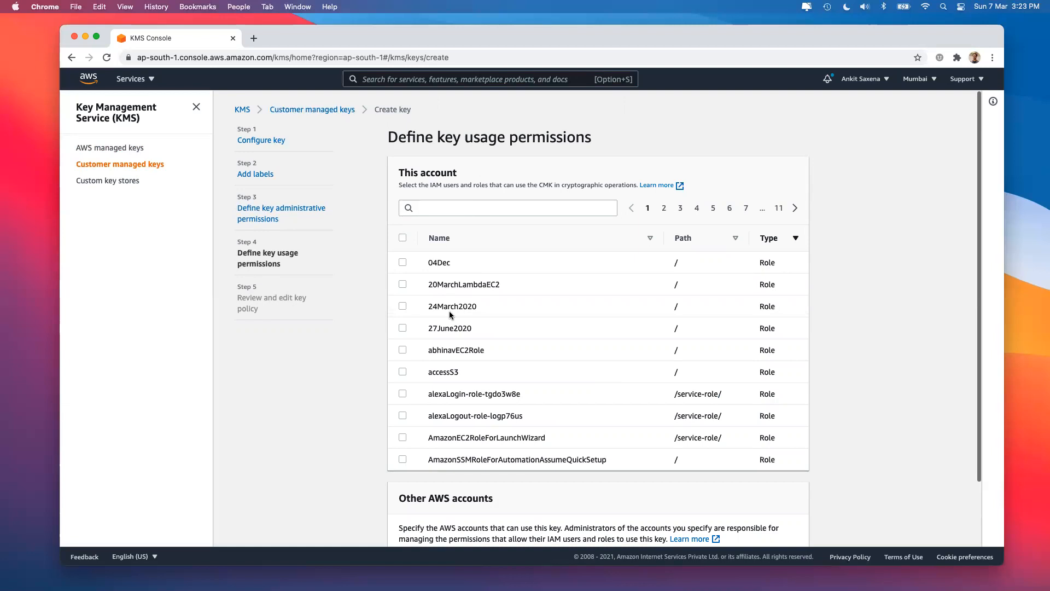
- Read the Other AWS accounts section and continue to the key policy without selecting any users, roles or accounts
scroll(490, 329, down, 3)
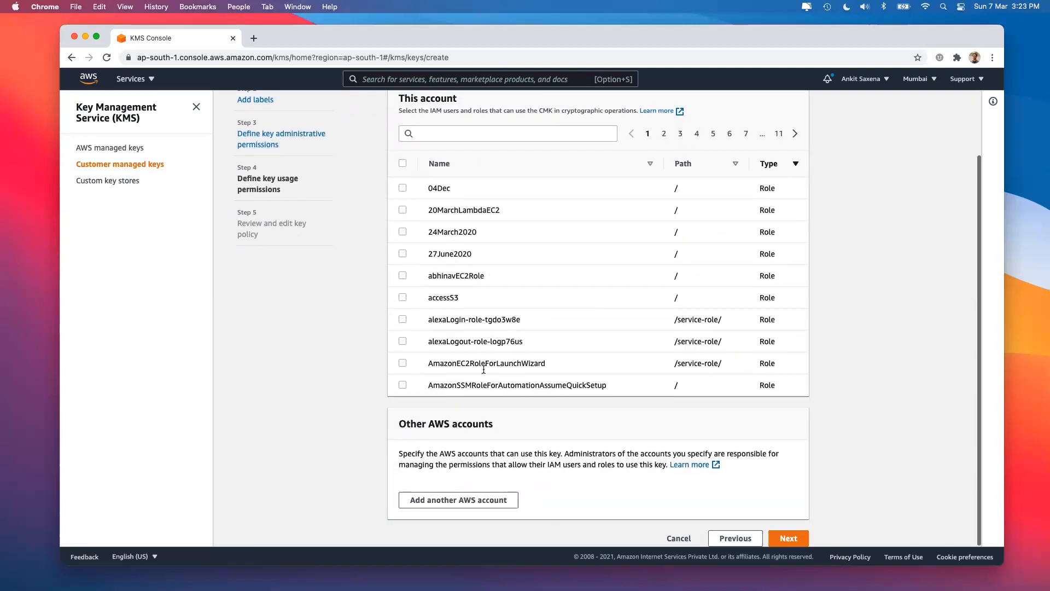
drag(402, 453, 539, 464)
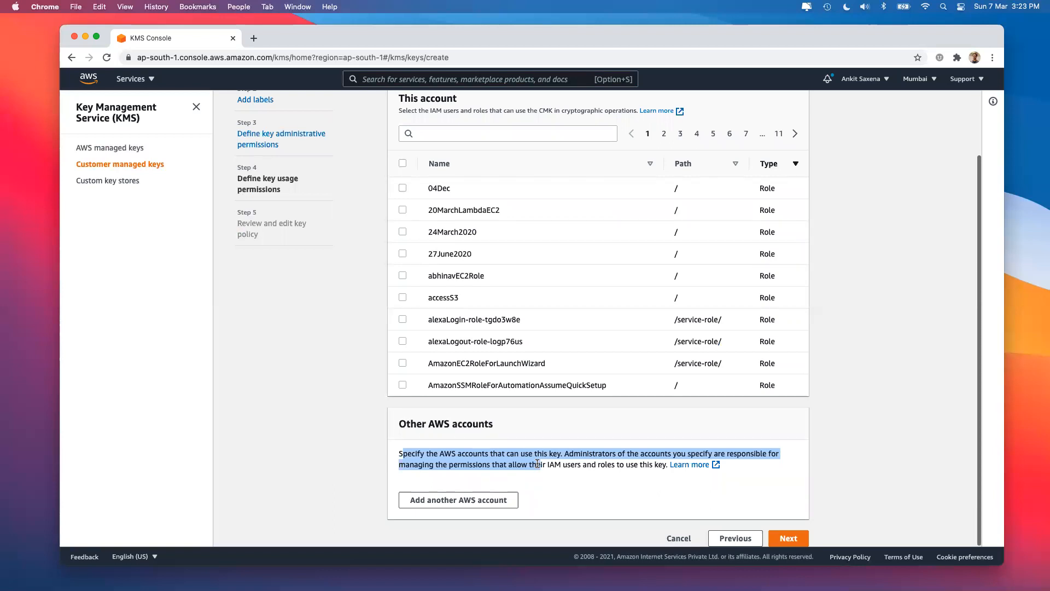
click(530, 462)
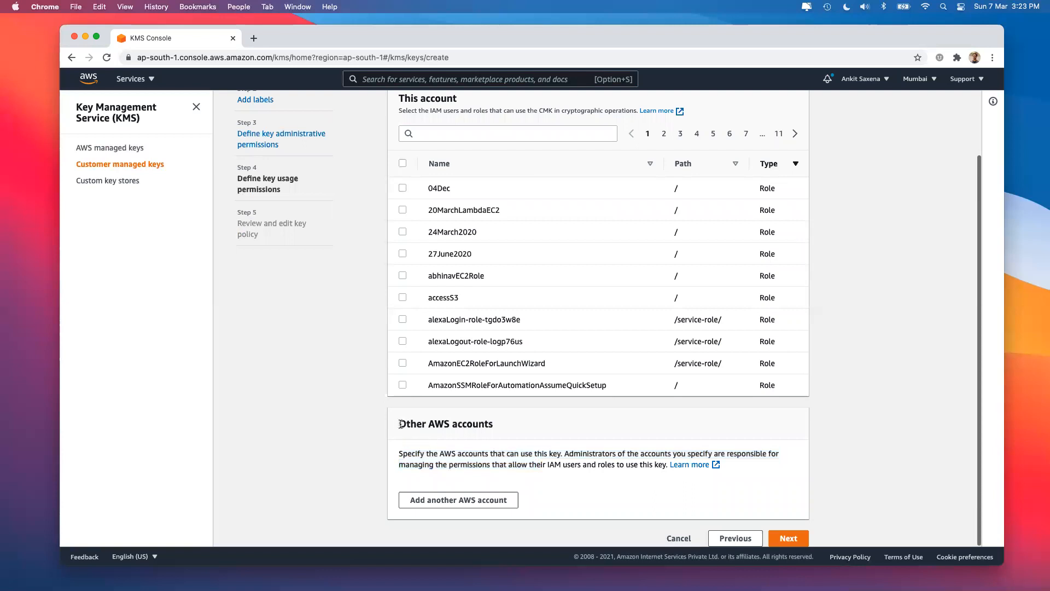
drag(401, 424, 507, 426)
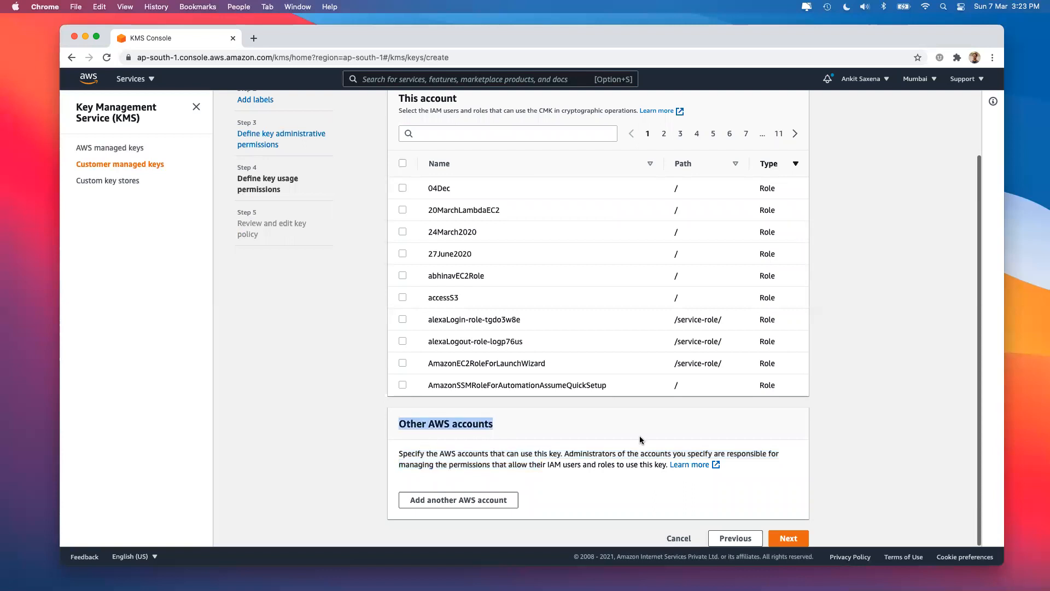
scroll(574, 325, up, 2)
scroll(575, 325, down, 2)
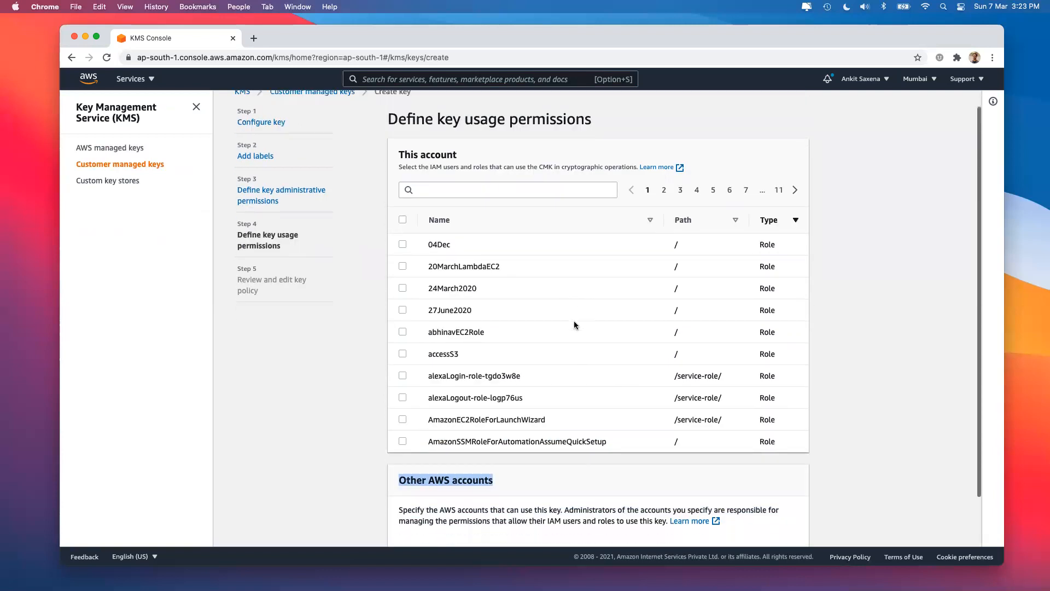
click(788, 537)
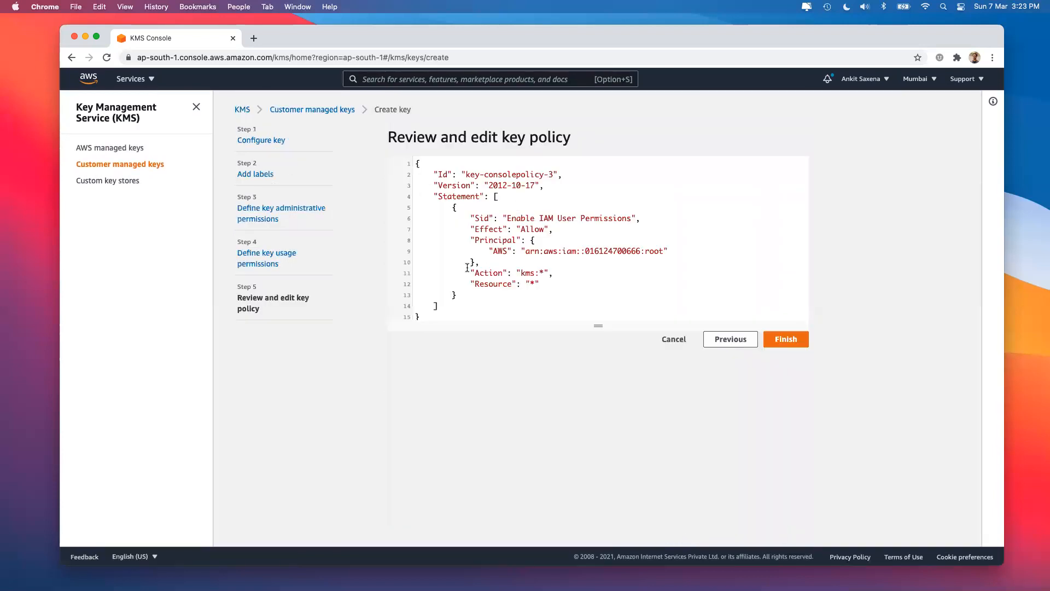
- Review the key policy's Action and Resource entries and finish creating the key
drag(473, 272, 557, 273)
drag(471, 284, 582, 281)
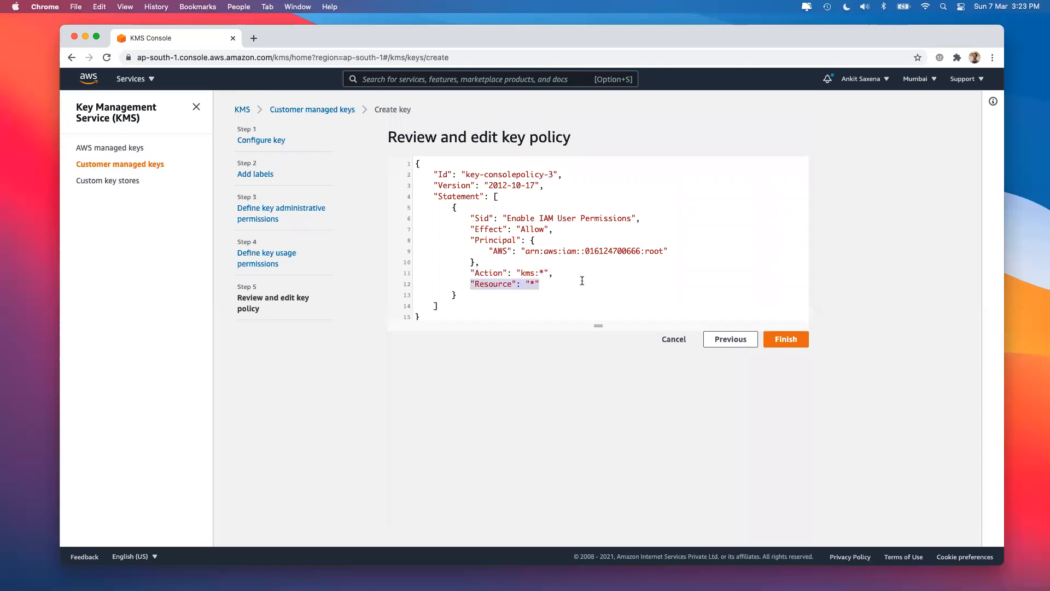
click(417, 162)
drag(417, 162, 474, 319)
click(503, 268)
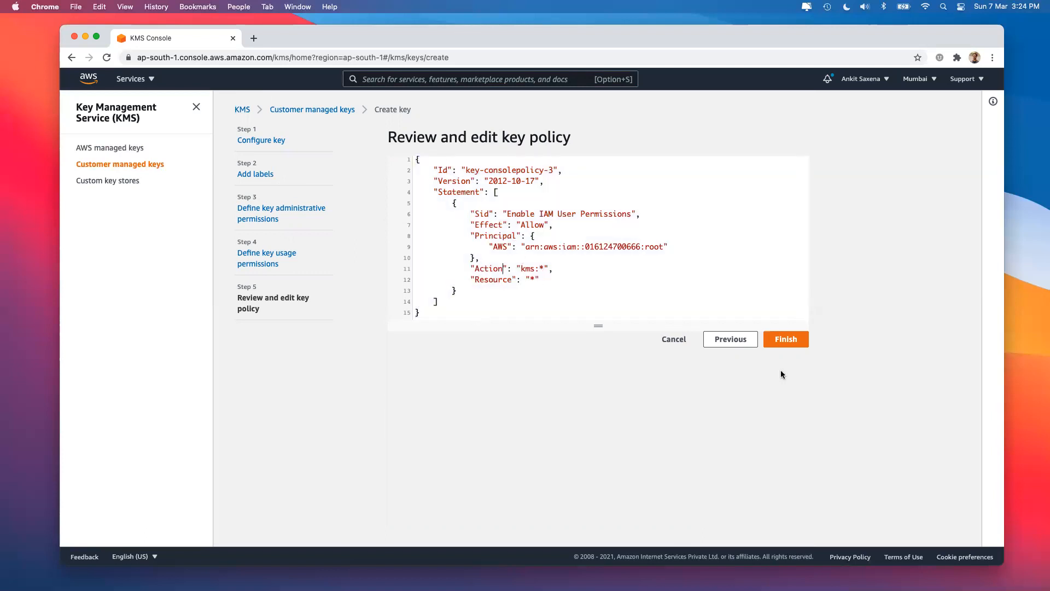
click(785, 339)
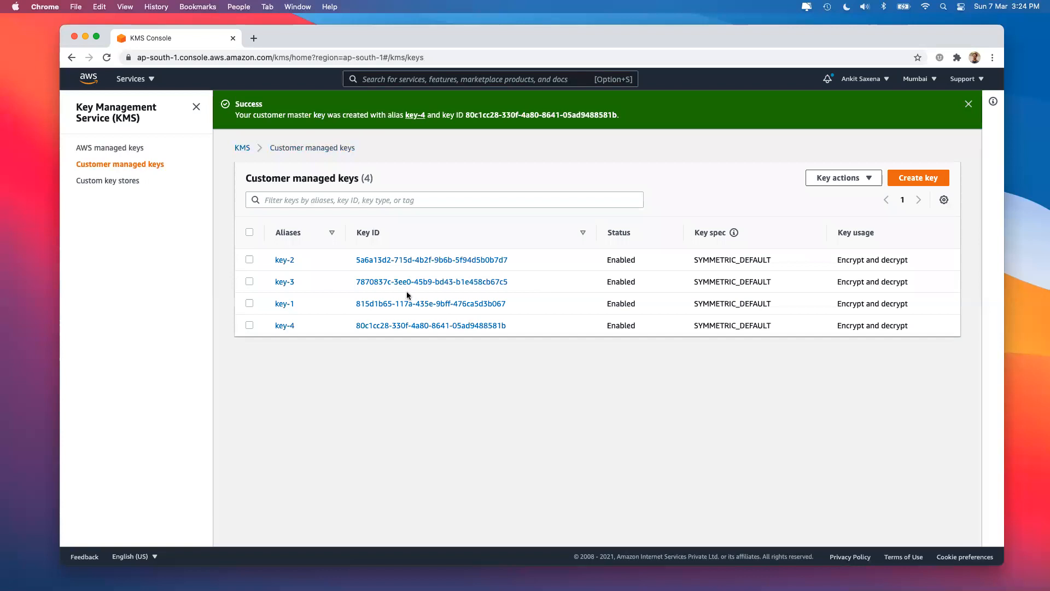
- Open the details of key-4 and view its yearly automatic key rotation setting
click(285, 325)
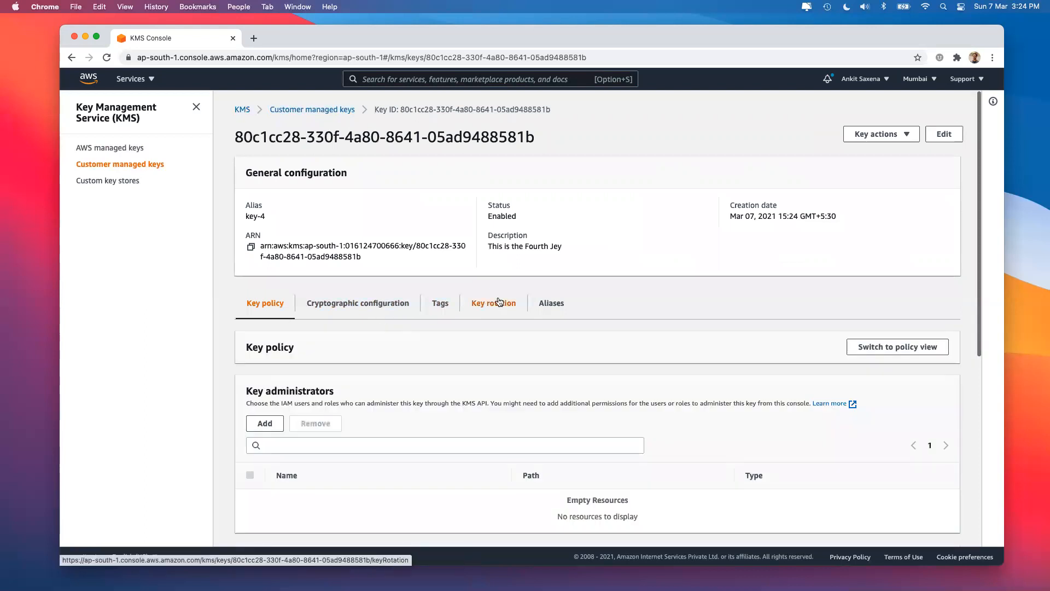
click(499, 301)
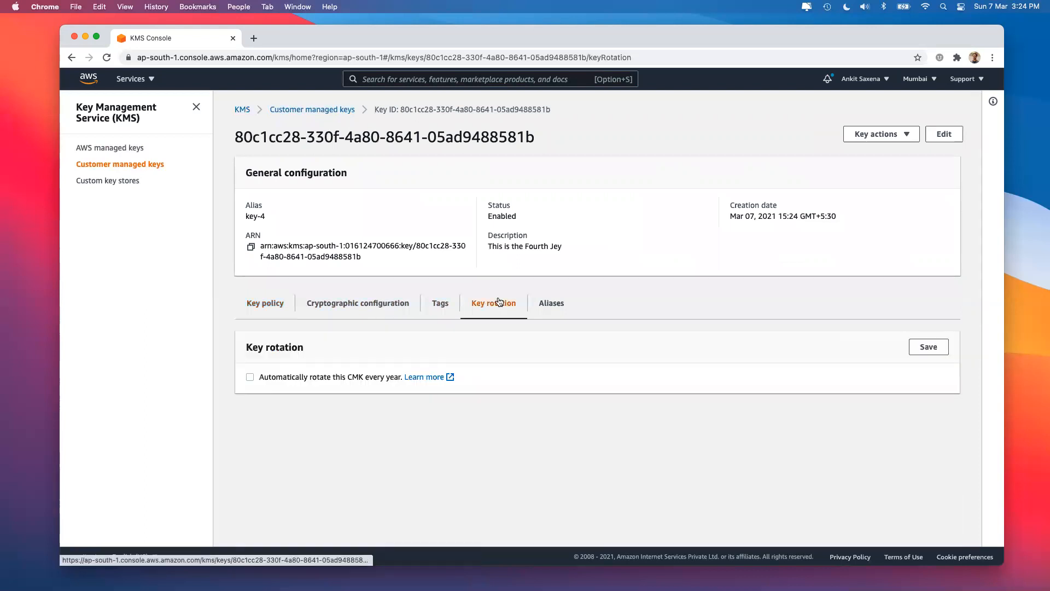
click(250, 377)
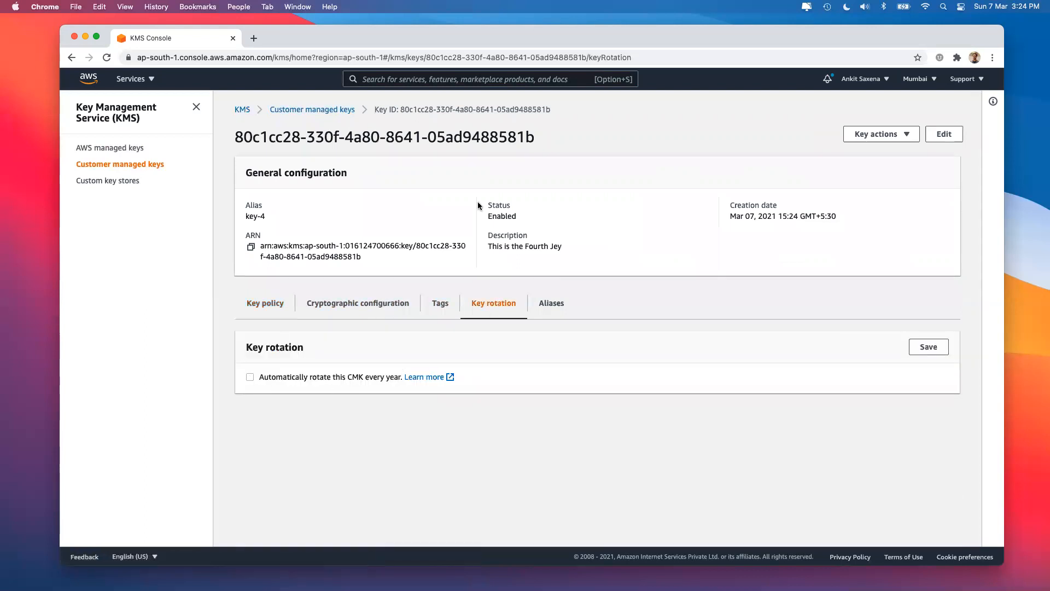
- Preview the Disable key dialog and the waiting period for scheduled deletion of key-4, cancelling both
click(903, 137)
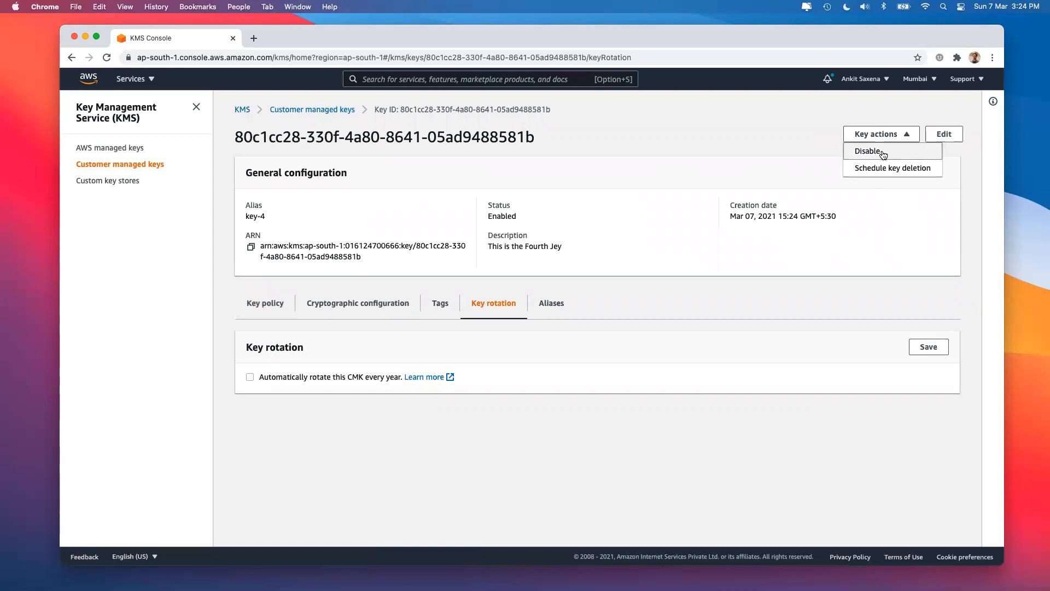
click(882, 152)
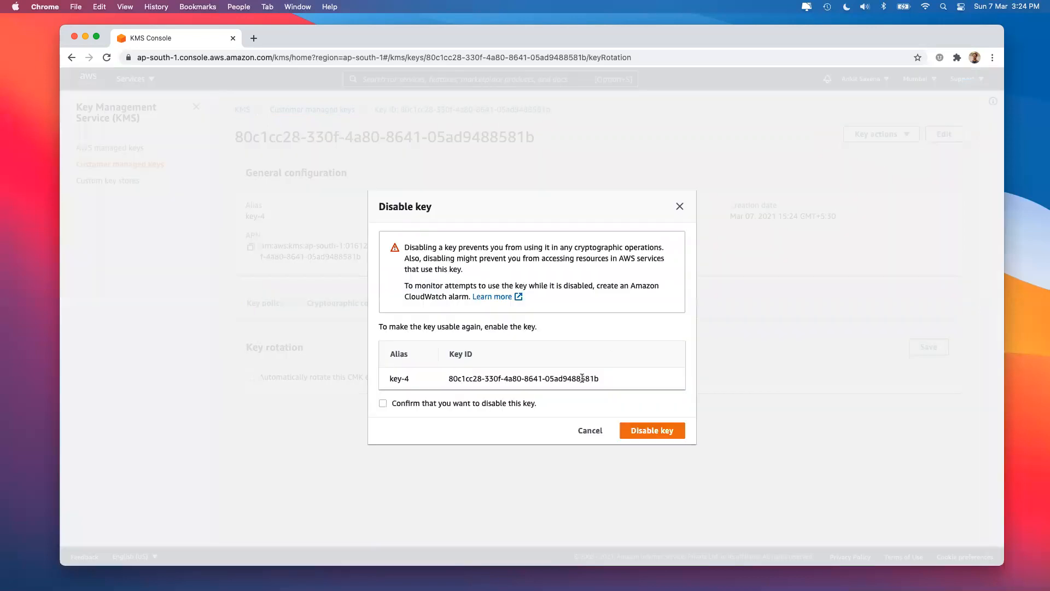
click(591, 430)
click(885, 135)
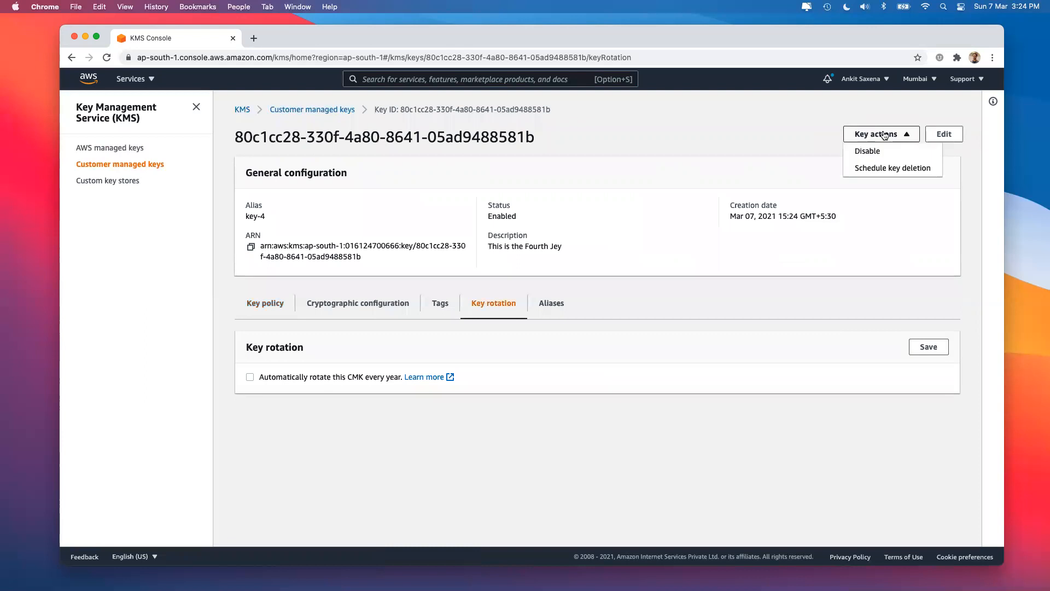
click(872, 168)
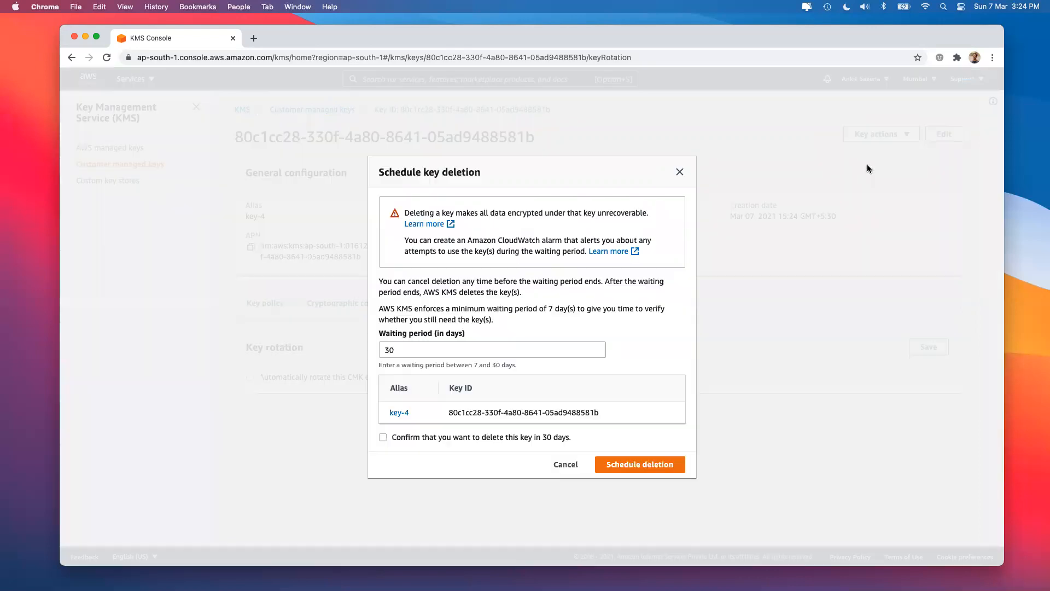
click(482, 352)
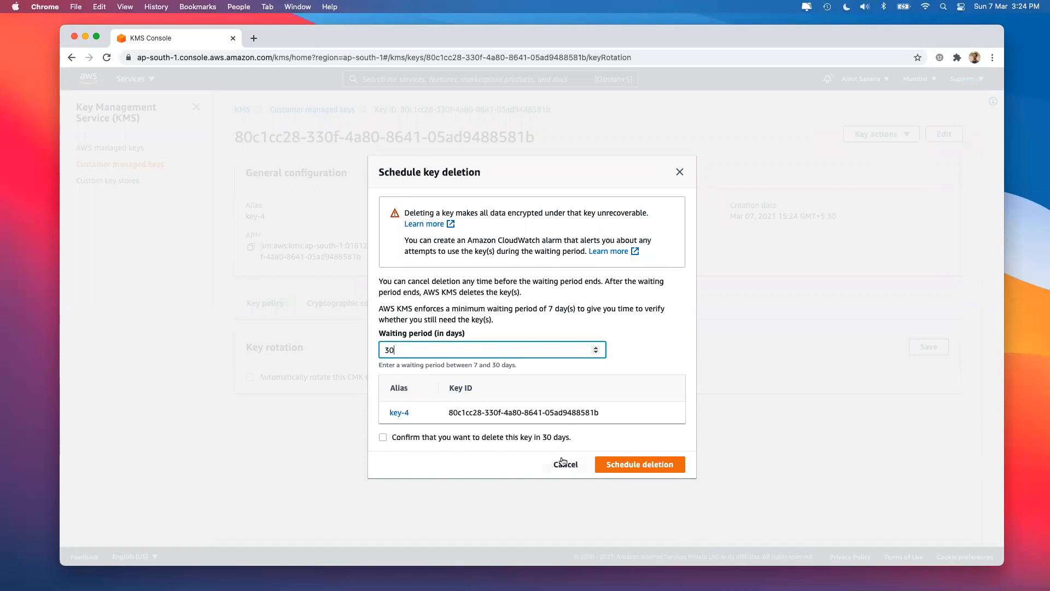
click(566, 464)
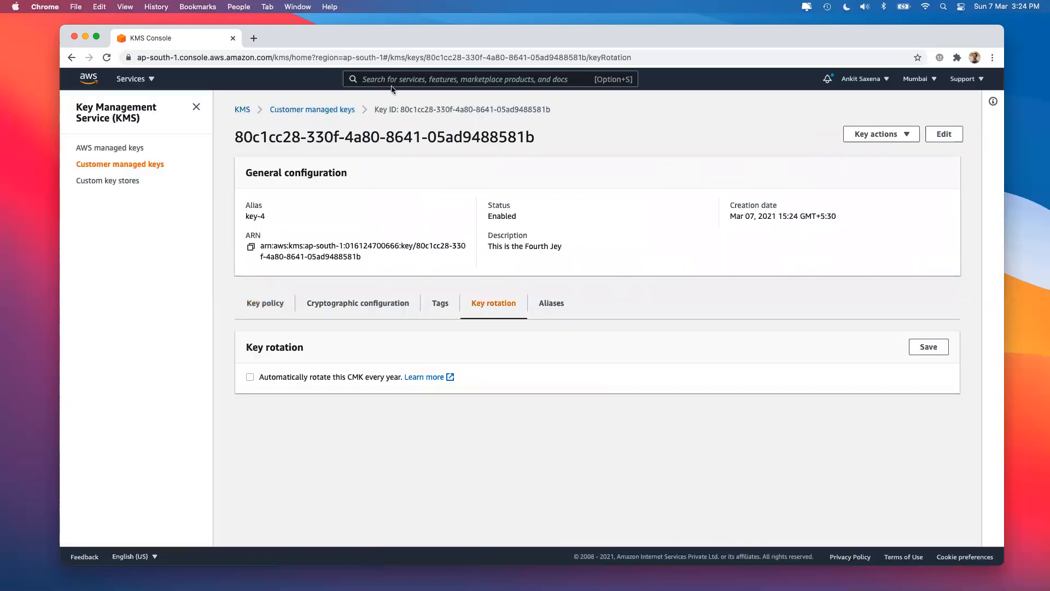
- Search for the S3 service, open its console in a new browser tab, and return to the KMS console
text(s3)
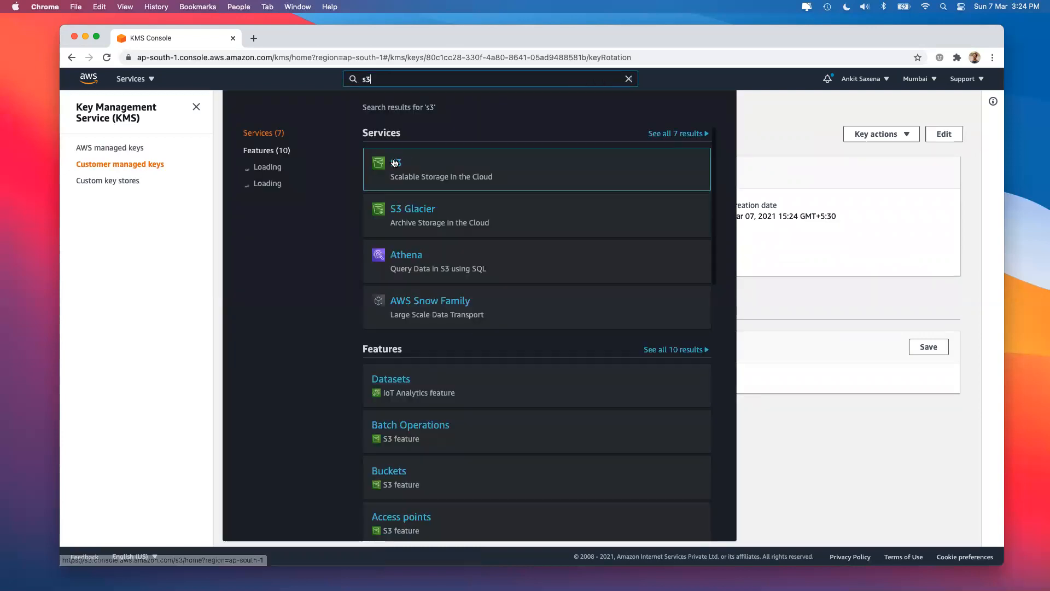
right_click(395, 163)
click(432, 164)
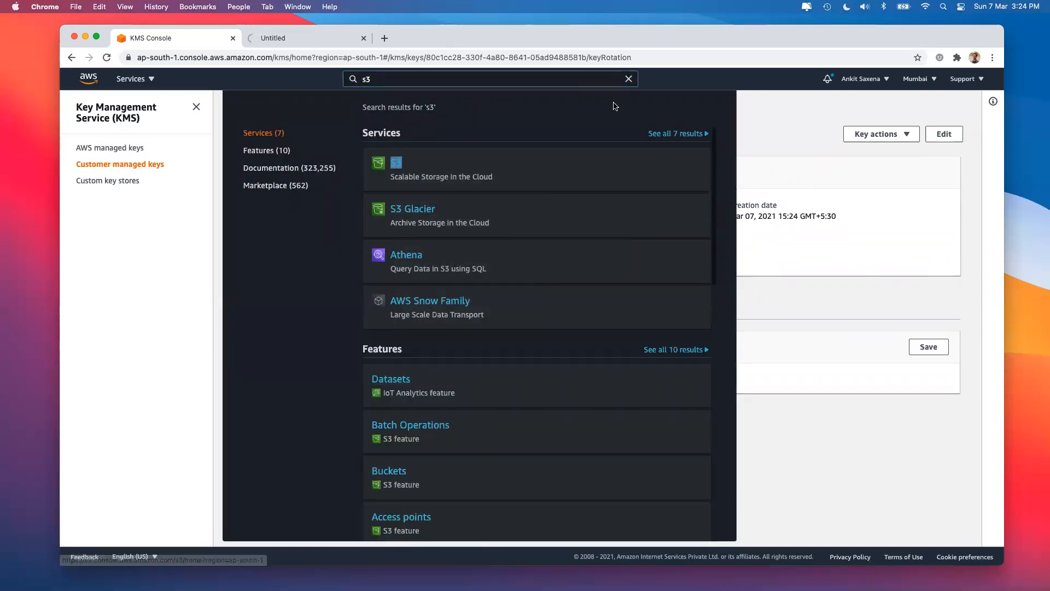
click(628, 79)
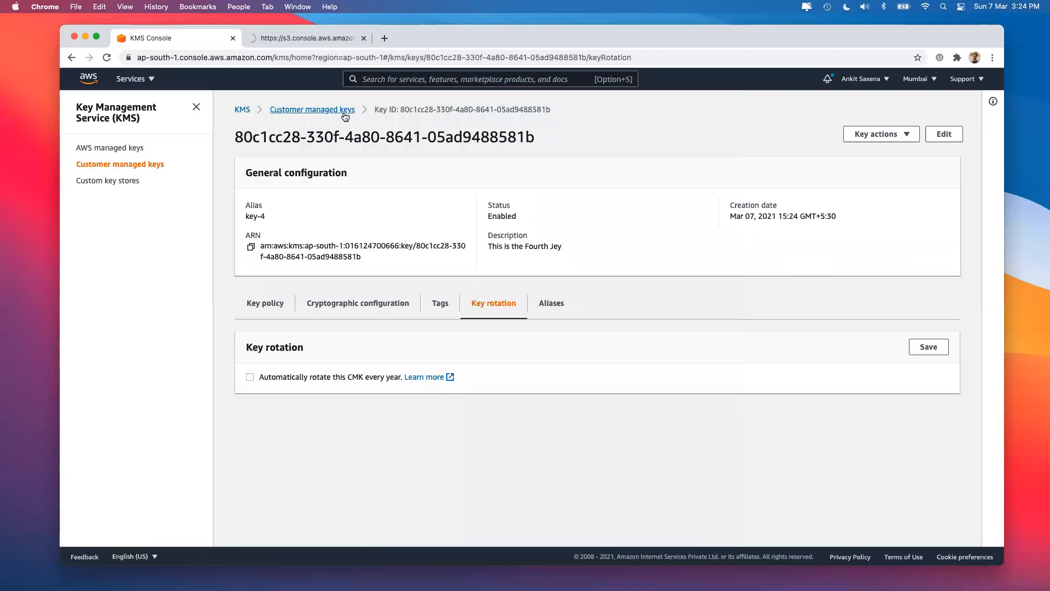
click(328, 37)
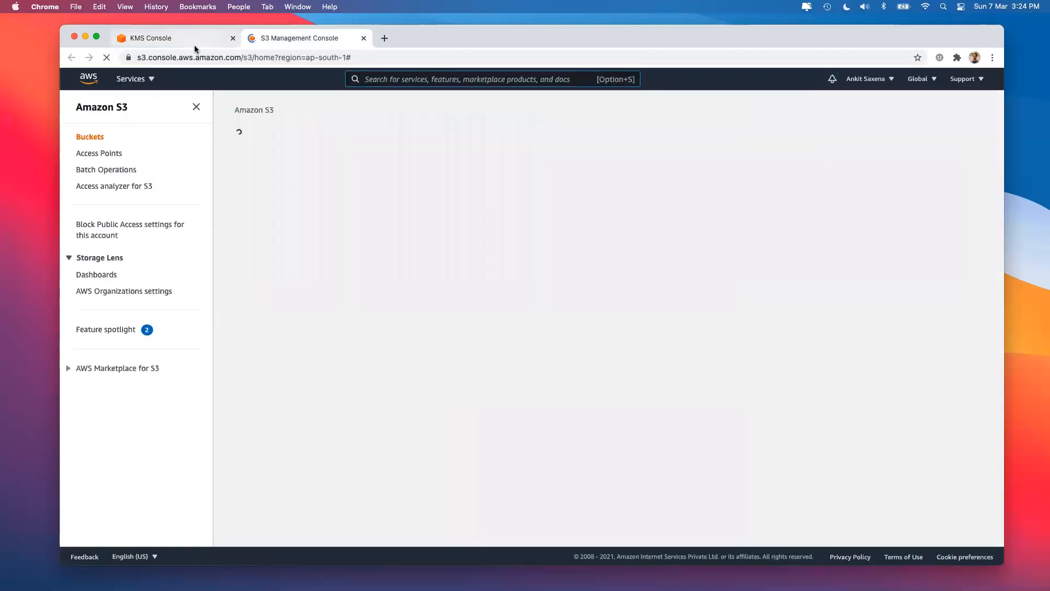
click(194, 44)
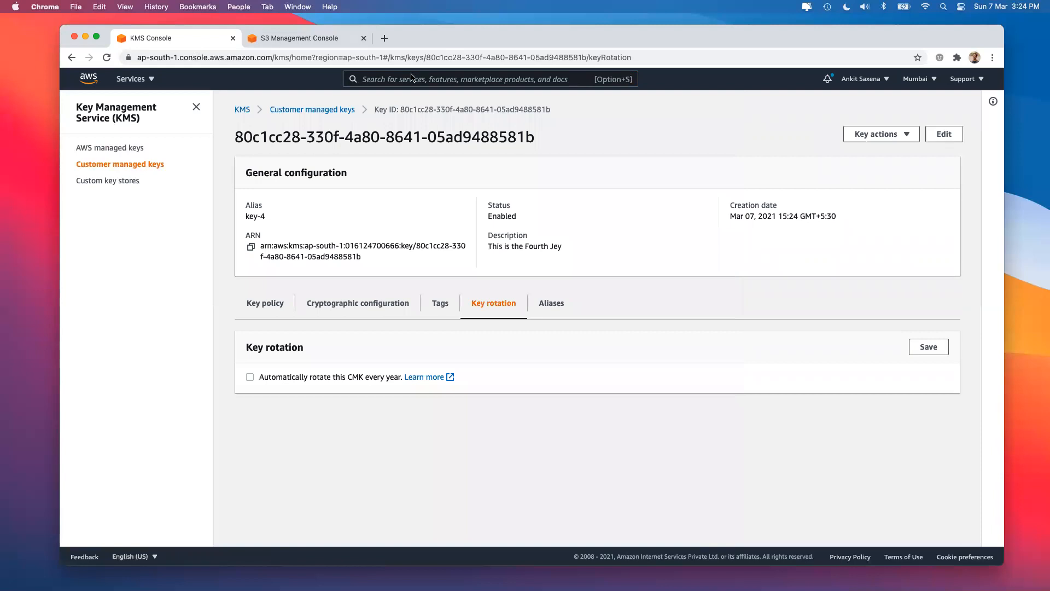
- Search the AWS services for ec2 and open the EC2 console in a new browser tab
text(ec2)
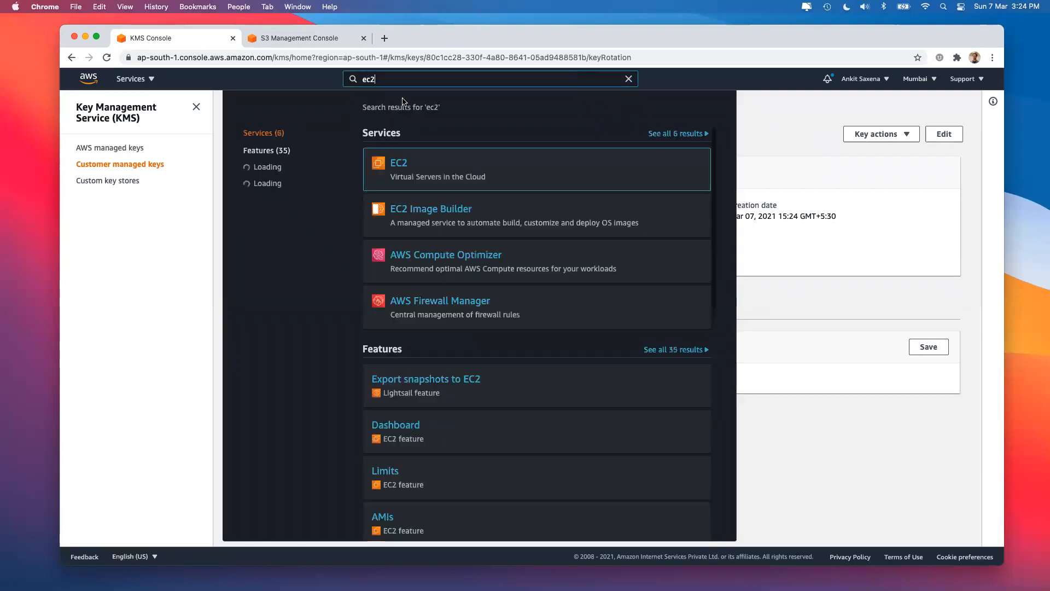
right_click(400, 163)
click(416, 169)
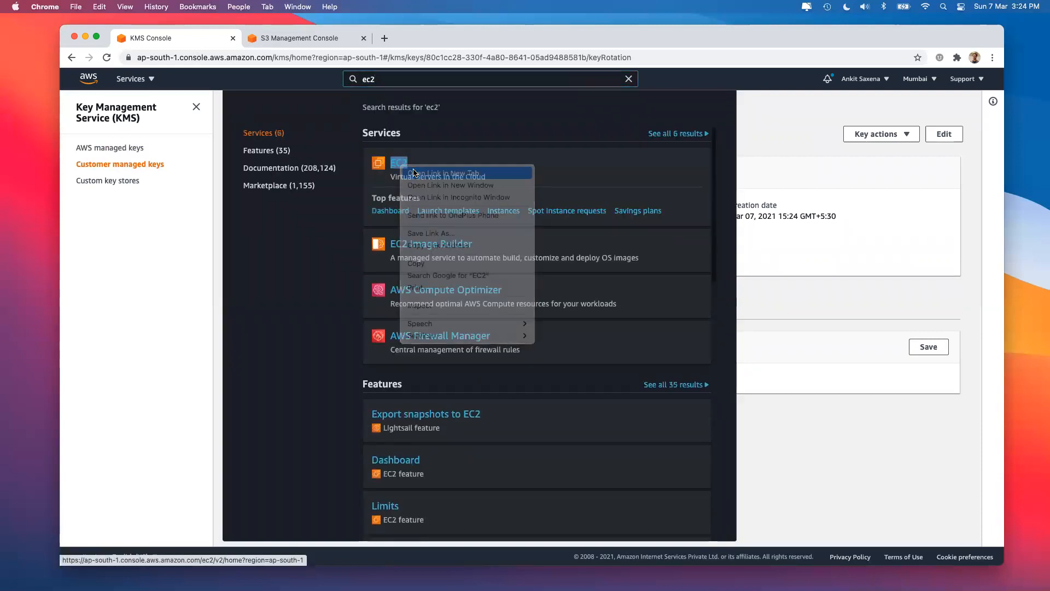
key(Escape)
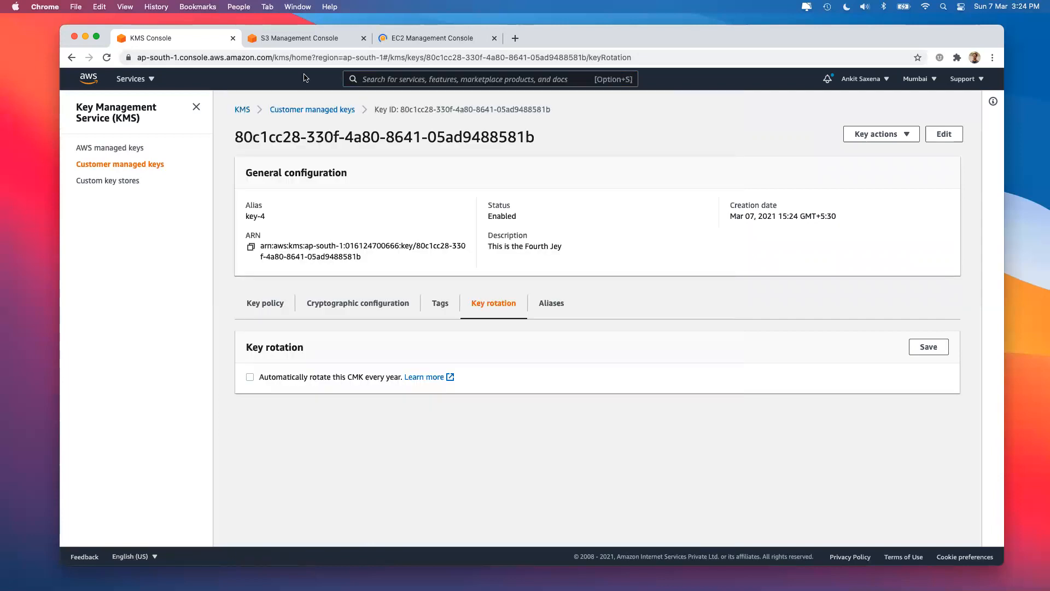
- Start a new bucket in S3 and enable default server-side encryption with an AWS Key Management Service key (SSE-KMS)
click(310, 39)
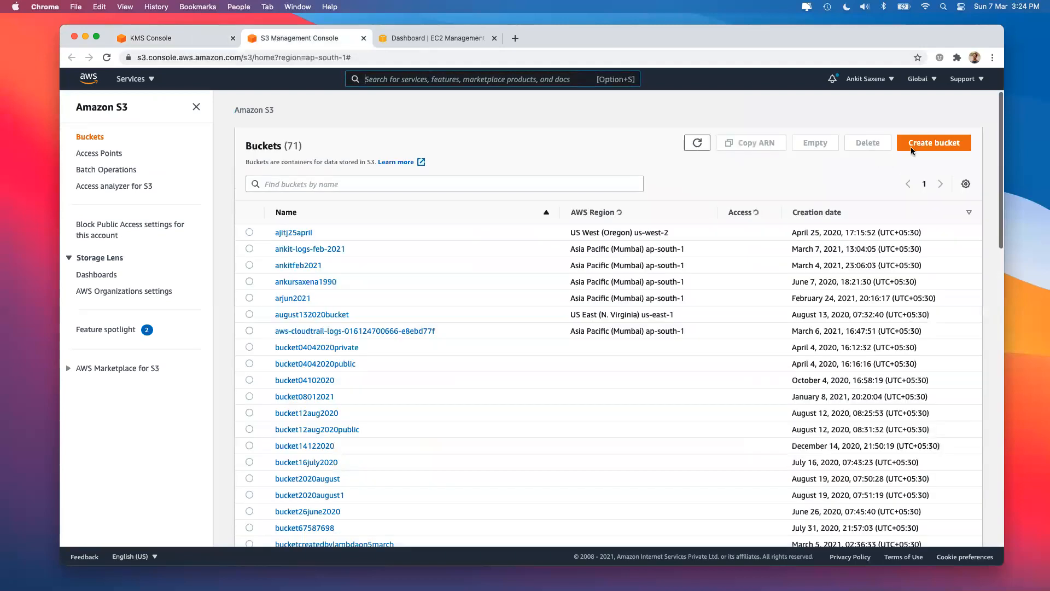
click(911, 147)
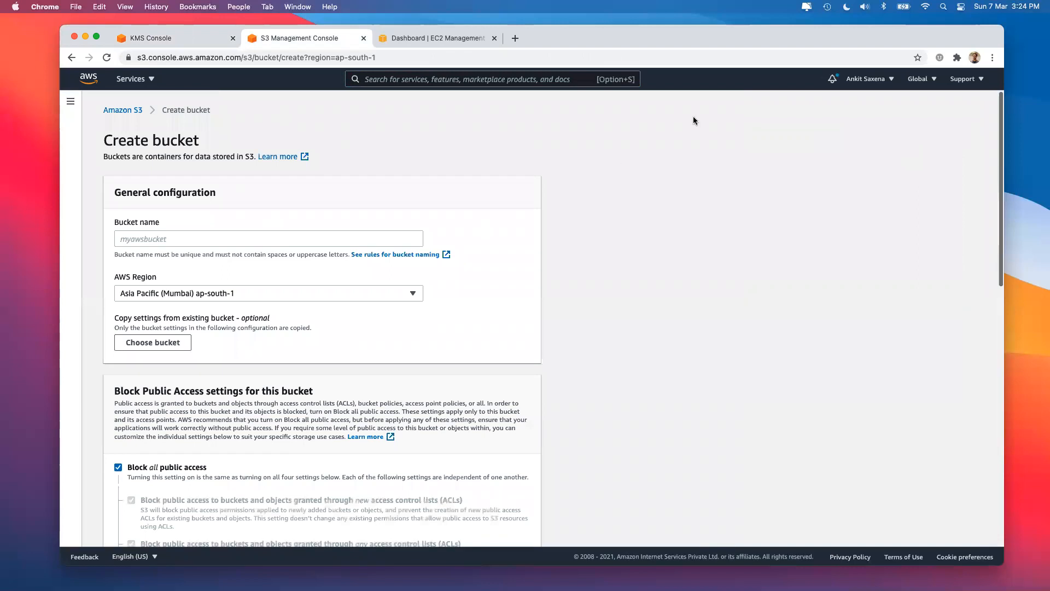
scroll(304, 290, down, 8)
scroll(159, 346, down, 3)
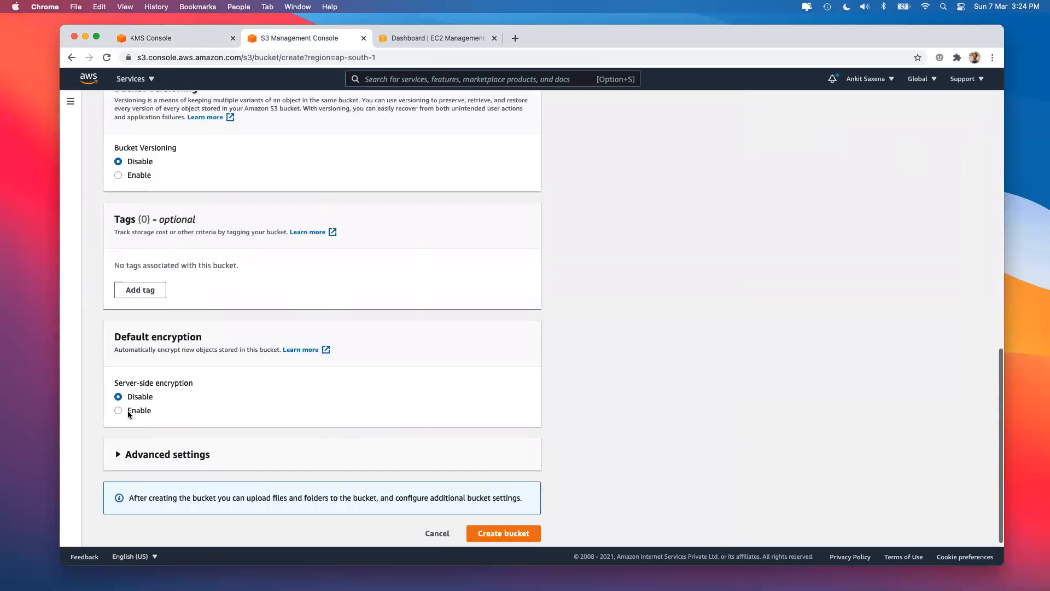
click(129, 411)
scroll(207, 398, down, 2)
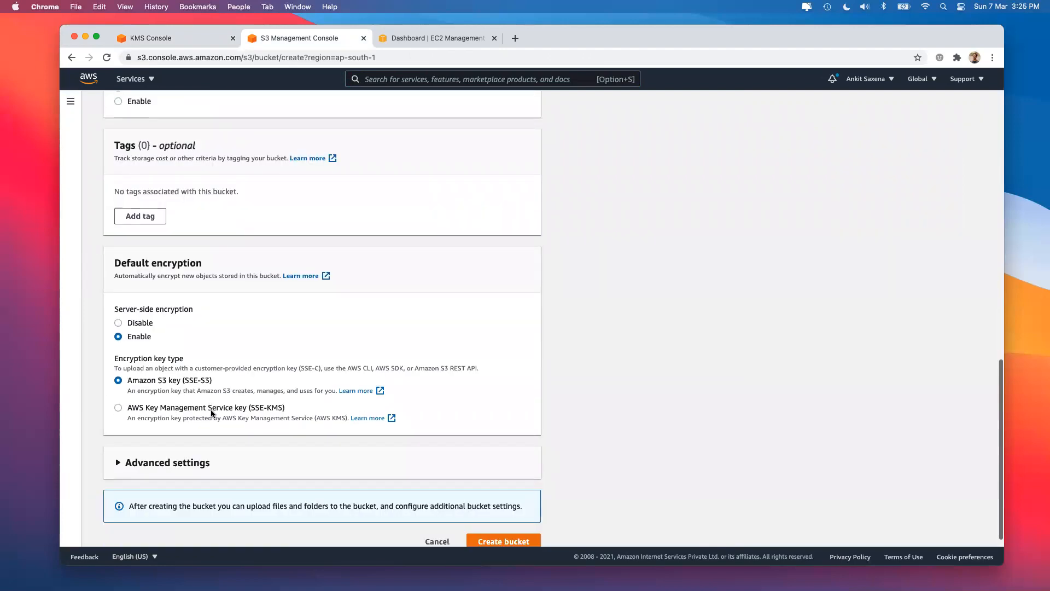
click(226, 408)
scroll(264, 422, down, 1)
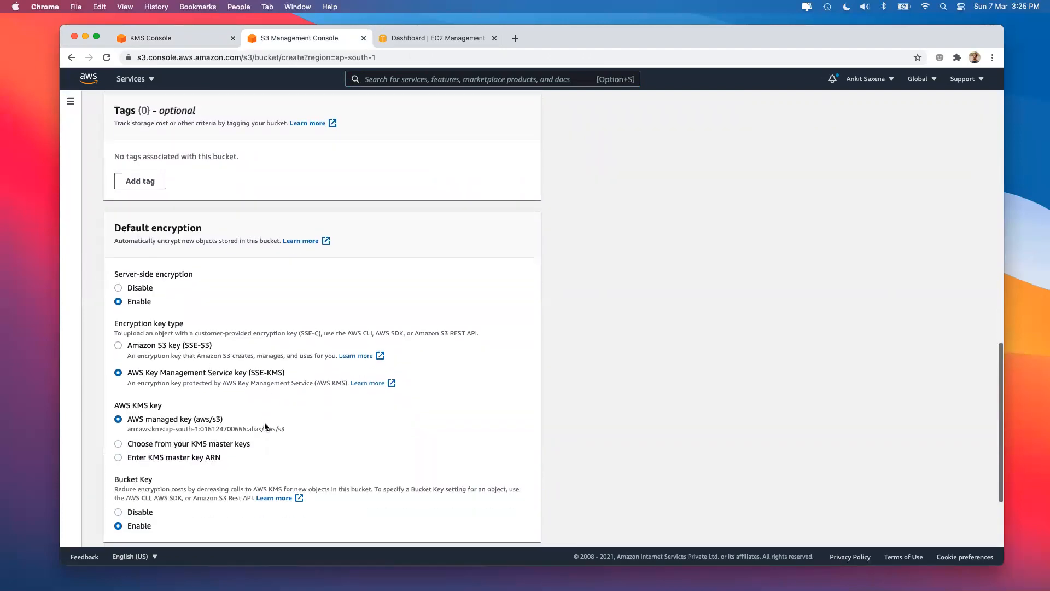
- Choose key-4 from the account's KMS master keys for the bucket's default encryption
drag(268, 372, 280, 373)
scroll(202, 419, down, 2)
click(201, 405)
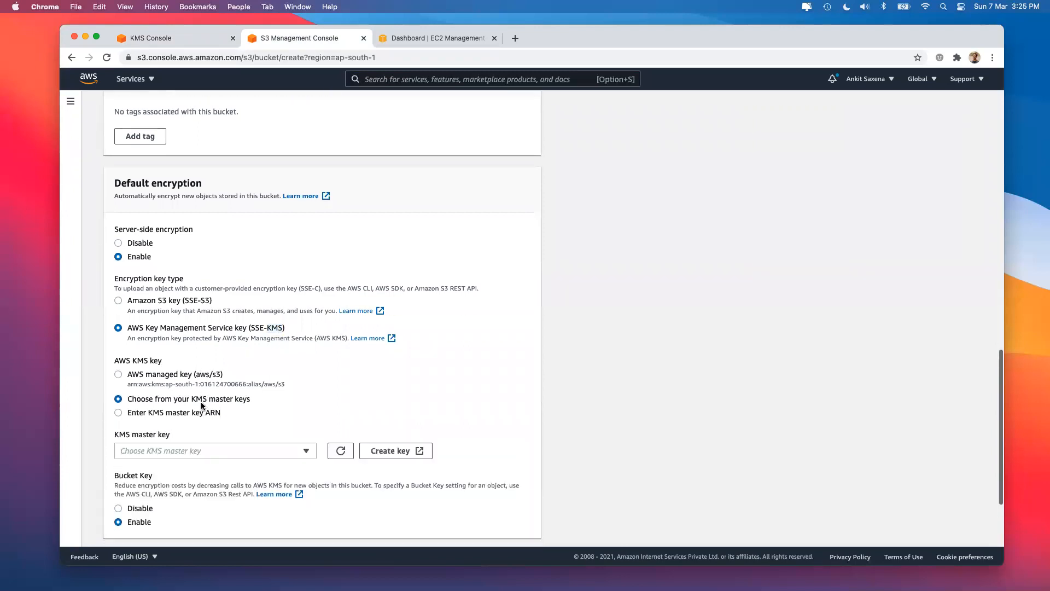
click(189, 450)
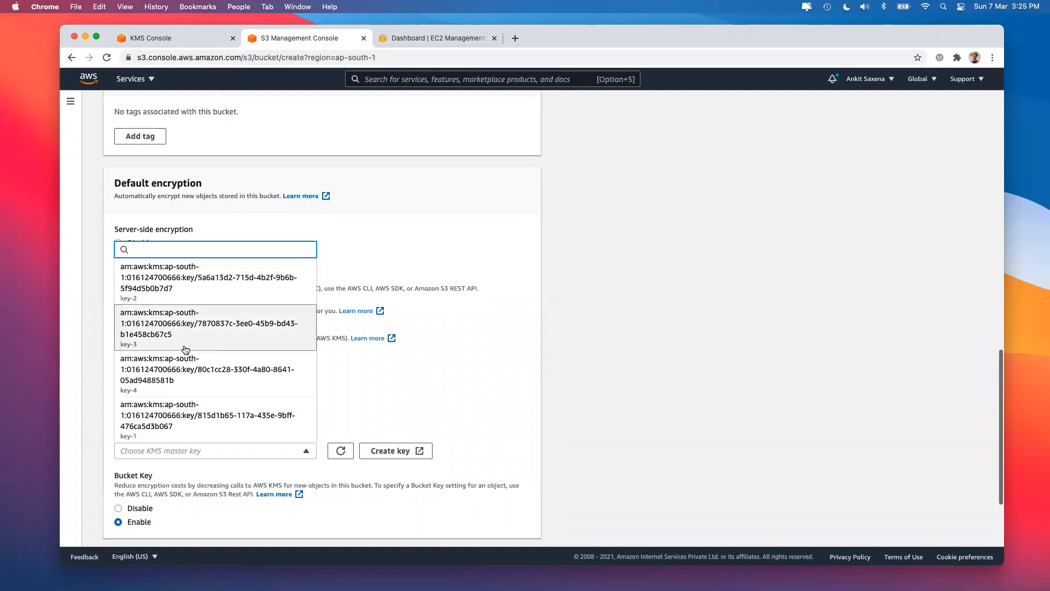
click(182, 378)
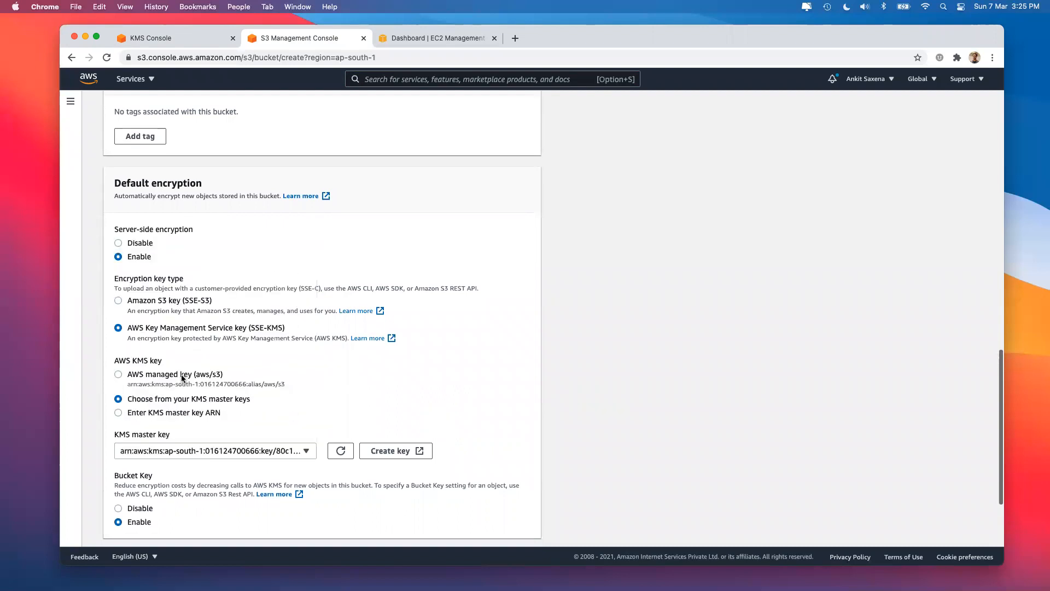
- Switch the bucket encryption to a KMS master key ARN and supply key-4's alias ARN copied from the KMS console
click(198, 414)
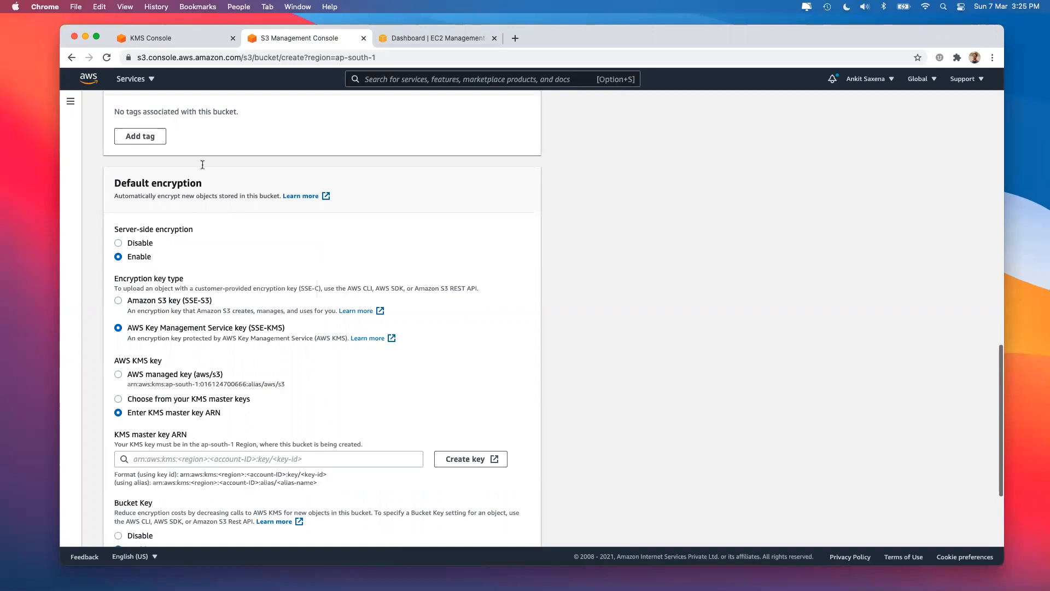
click(188, 43)
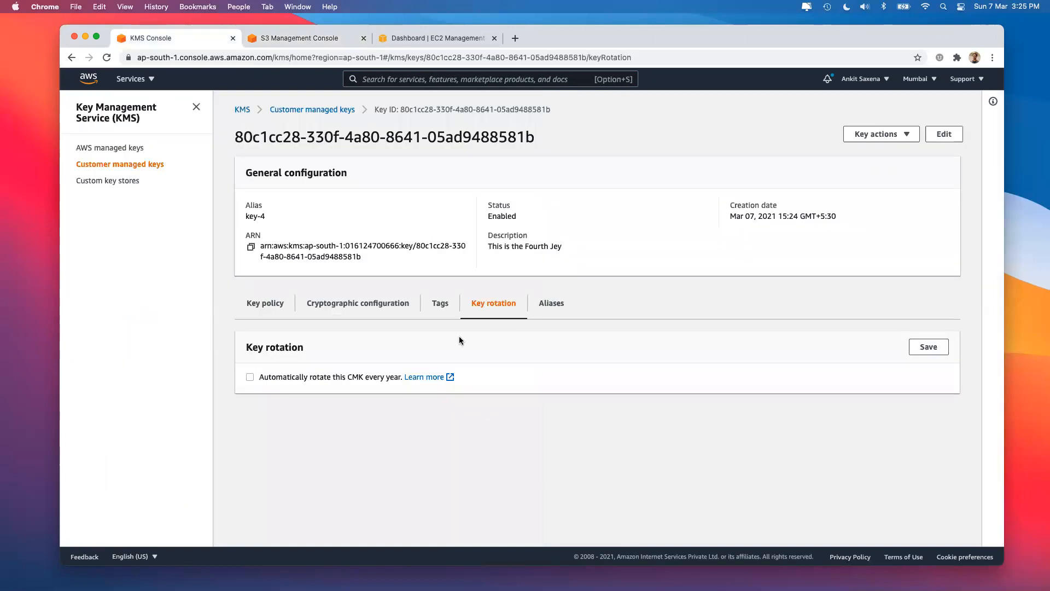
click(551, 303)
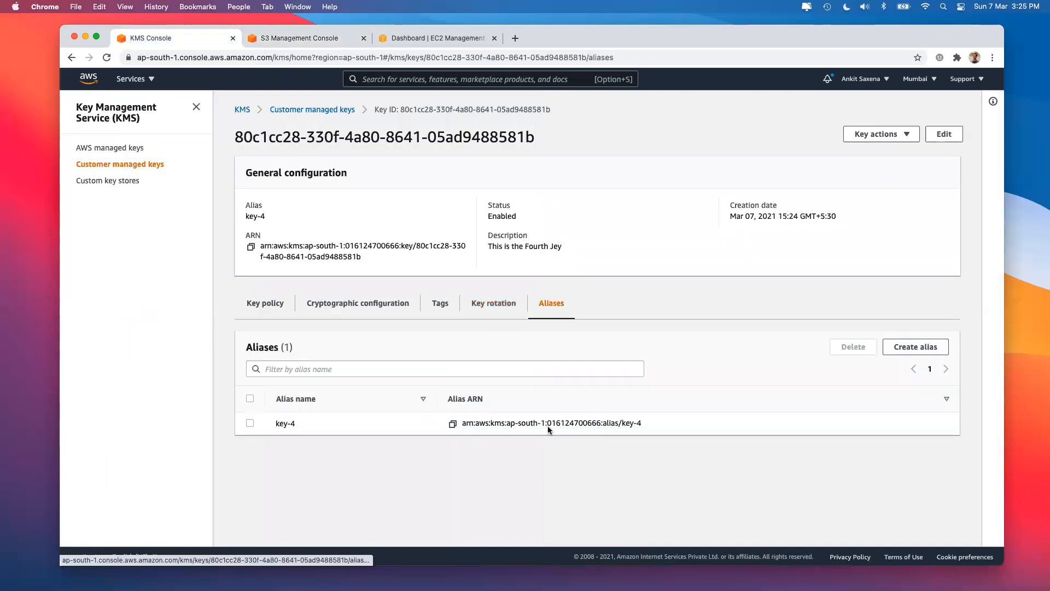
click(451, 426)
click(302, 42)
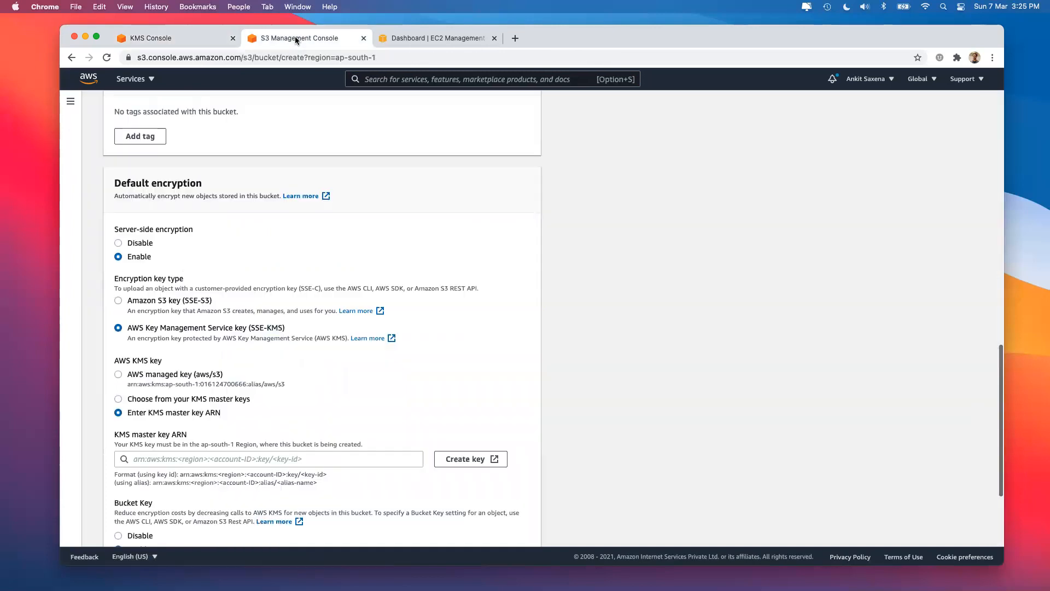
click(164, 459)
key(super+v)
click(602, 433)
scroll(290, 424, down, 3)
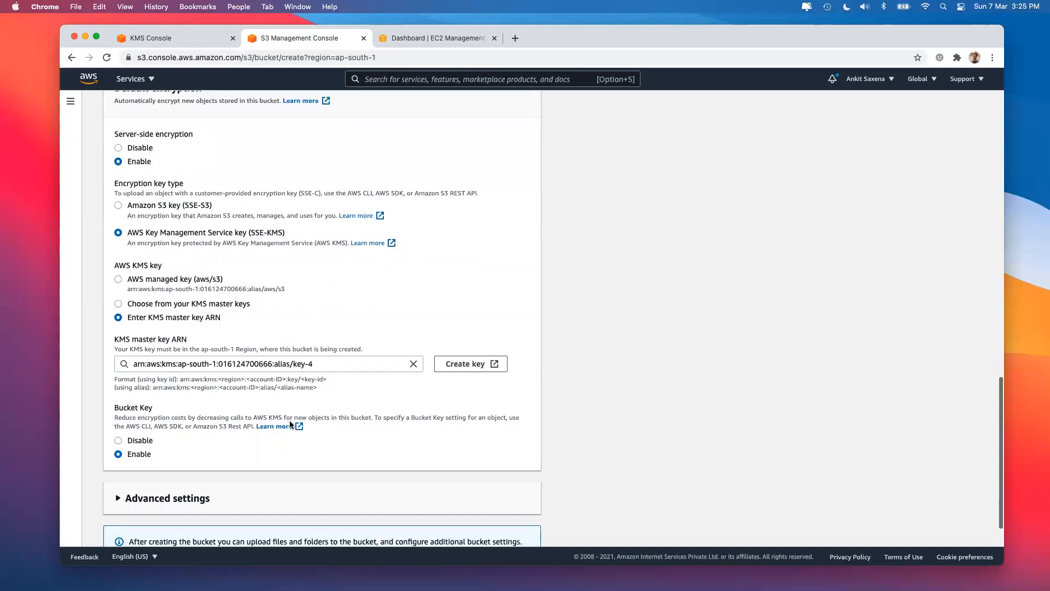
- View the KMS key creation page linked from the bucket's encryption settings, then close it and the S3 bucket form
click(471, 364)
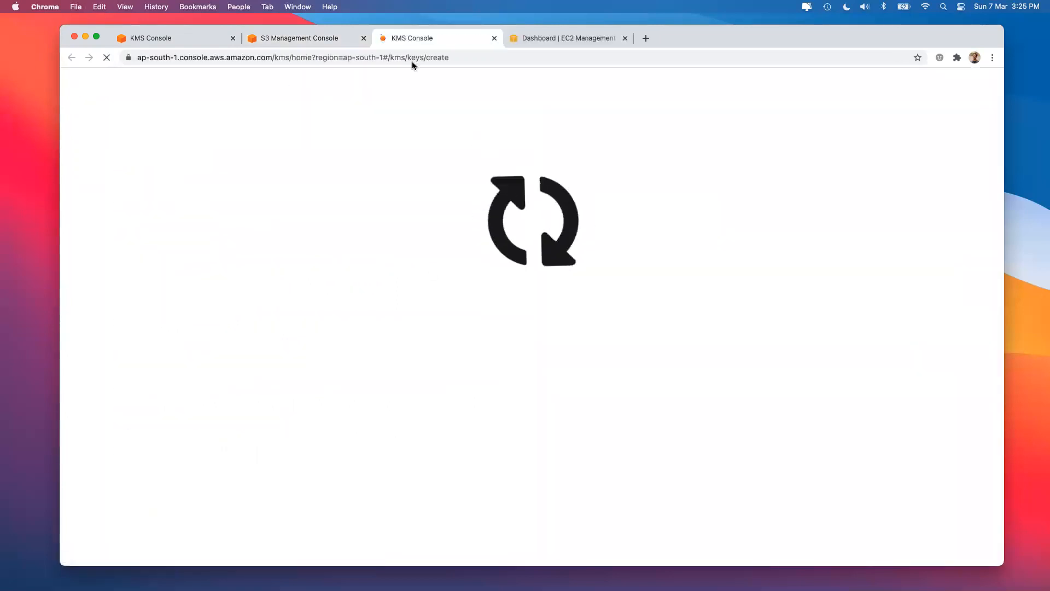
drag(387, 57, 463, 56)
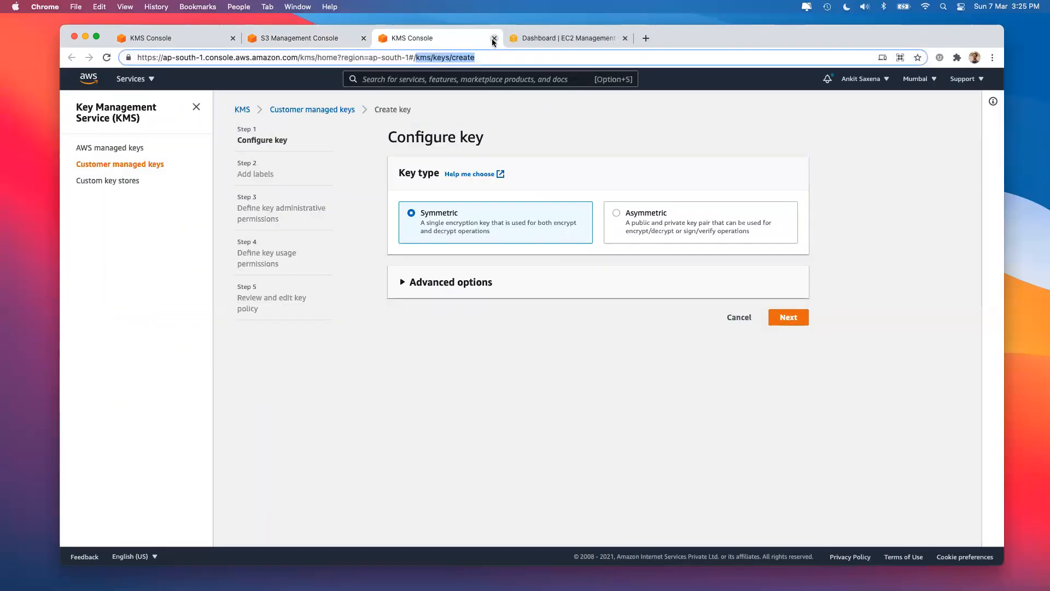
key(super+w)
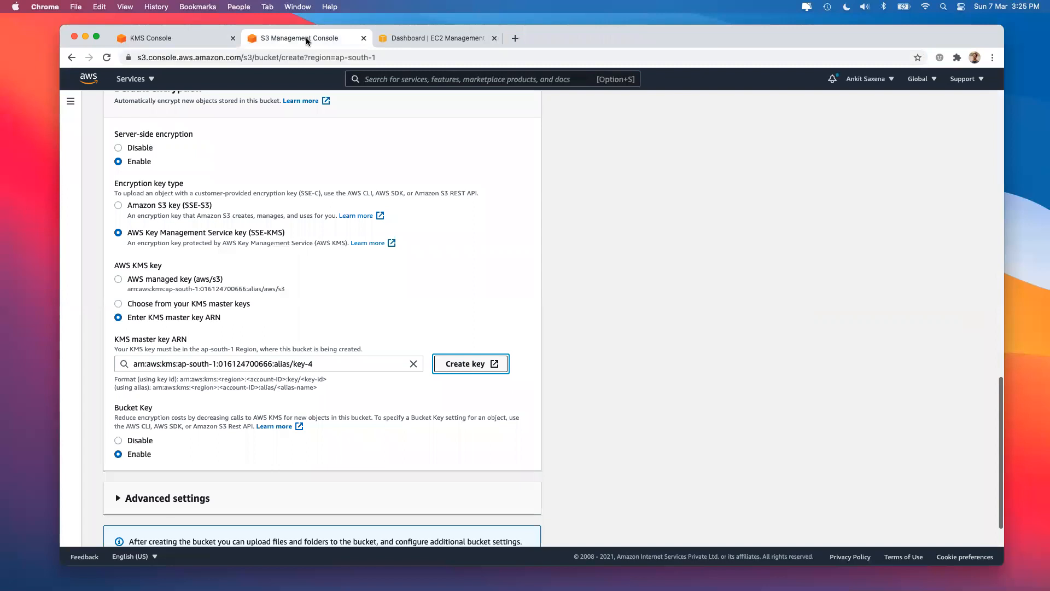
click(362, 39)
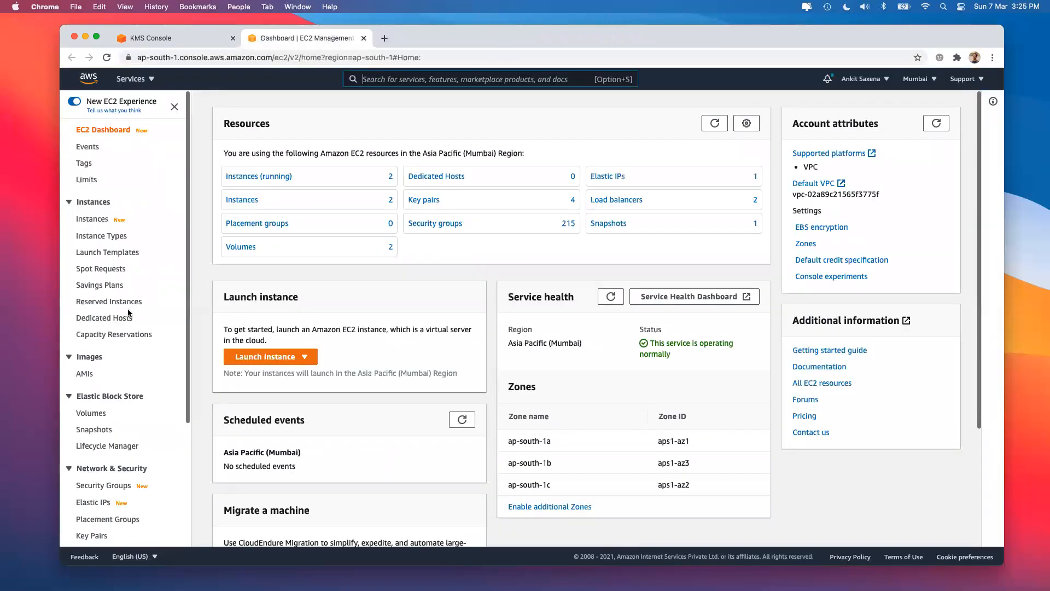
- Start a new Elastic Block Store volume in EC2 and encrypt it with key-4 as the master key
click(91, 414)
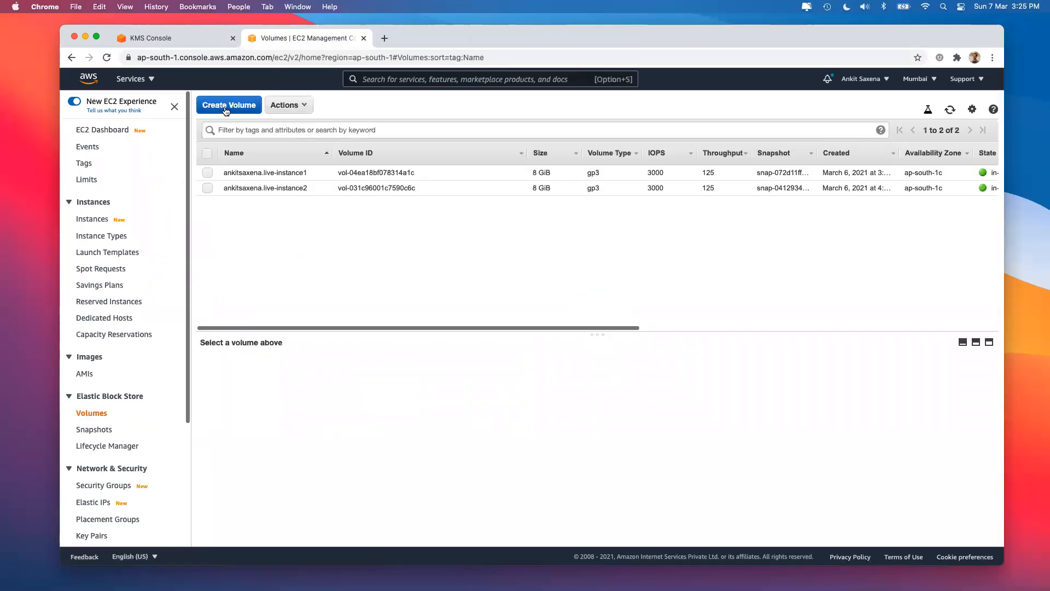
click(226, 108)
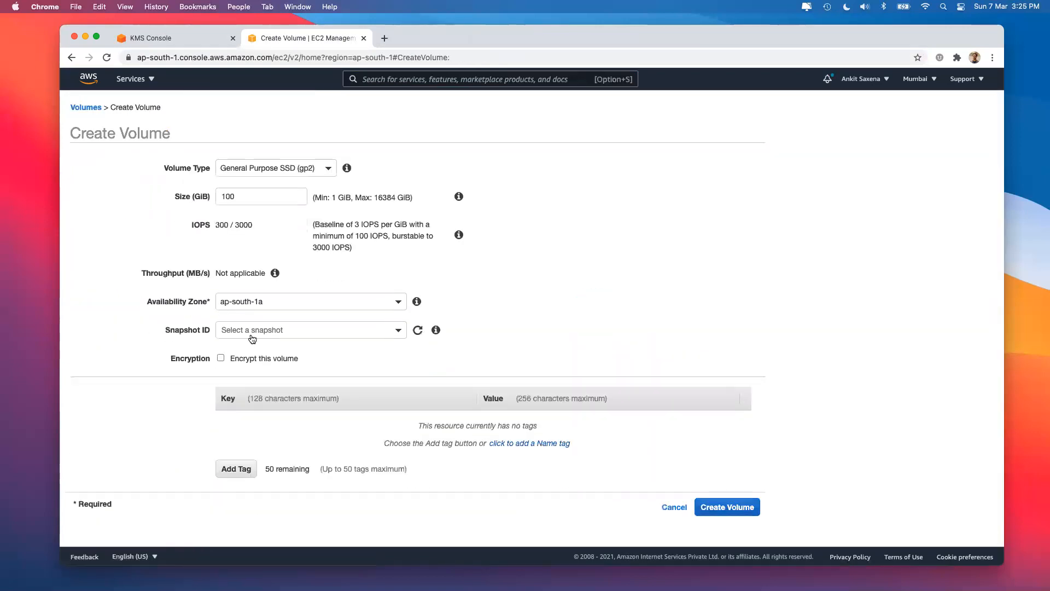
click(234, 358)
click(236, 401)
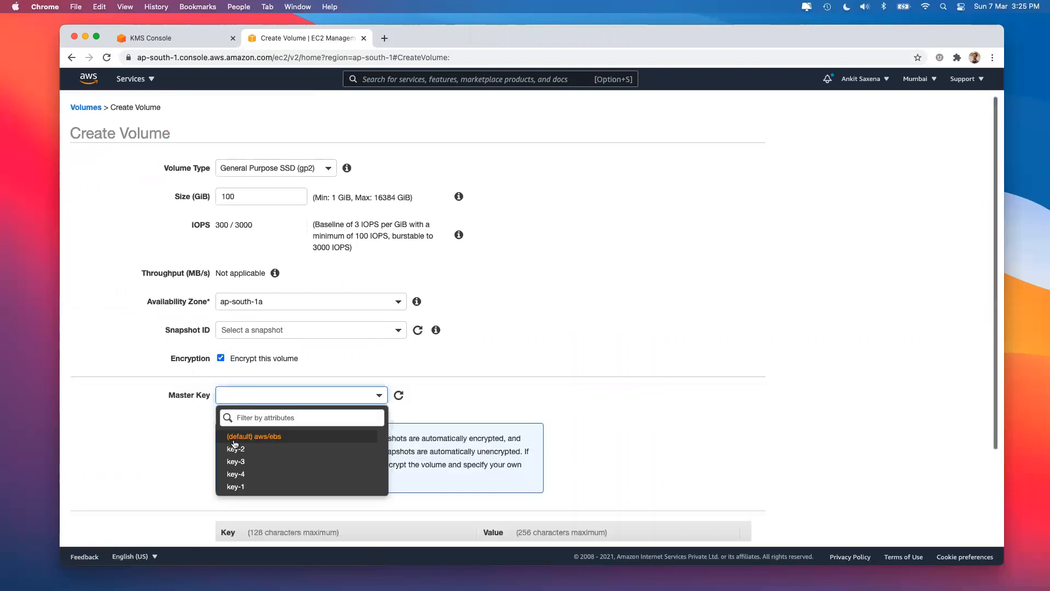
click(235, 472)
scroll(505, 434, down, 5)
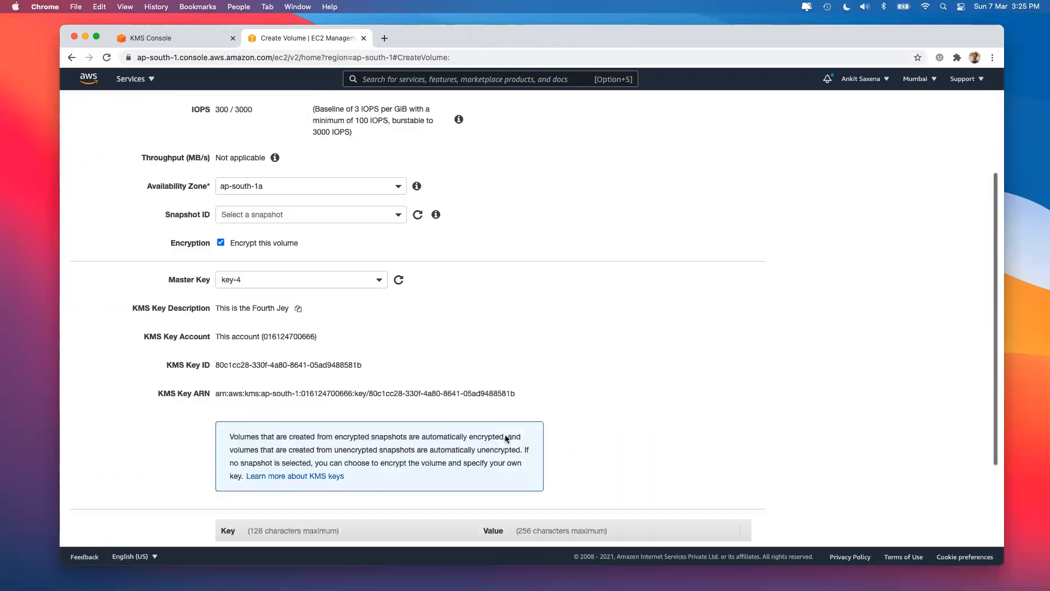
- Review the KMS key description, ID and ARN in the volume form, then cancel the volume and close EC2
triple_click(290, 281)
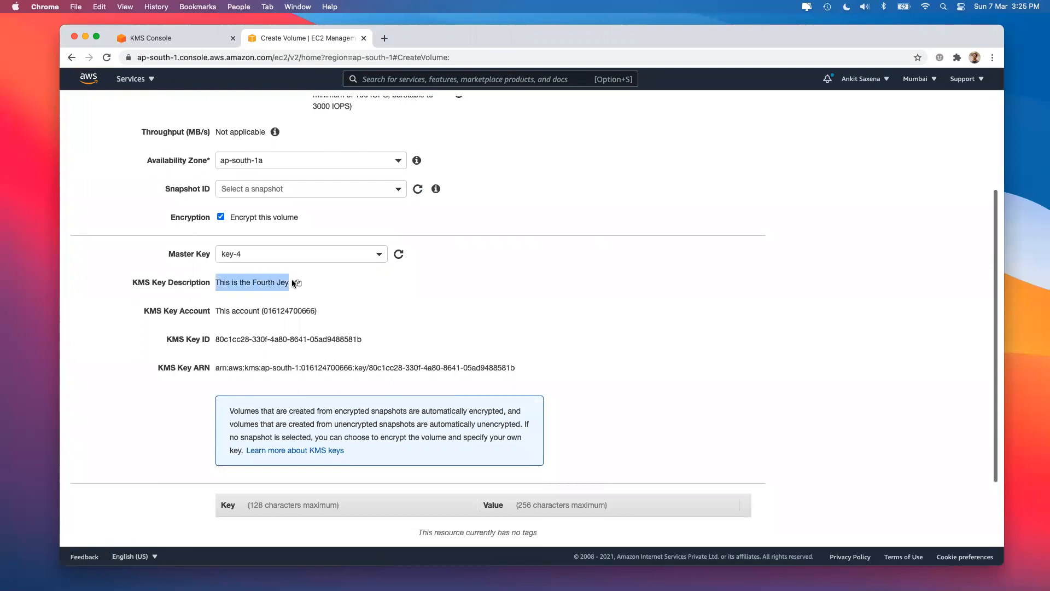
click(215, 337)
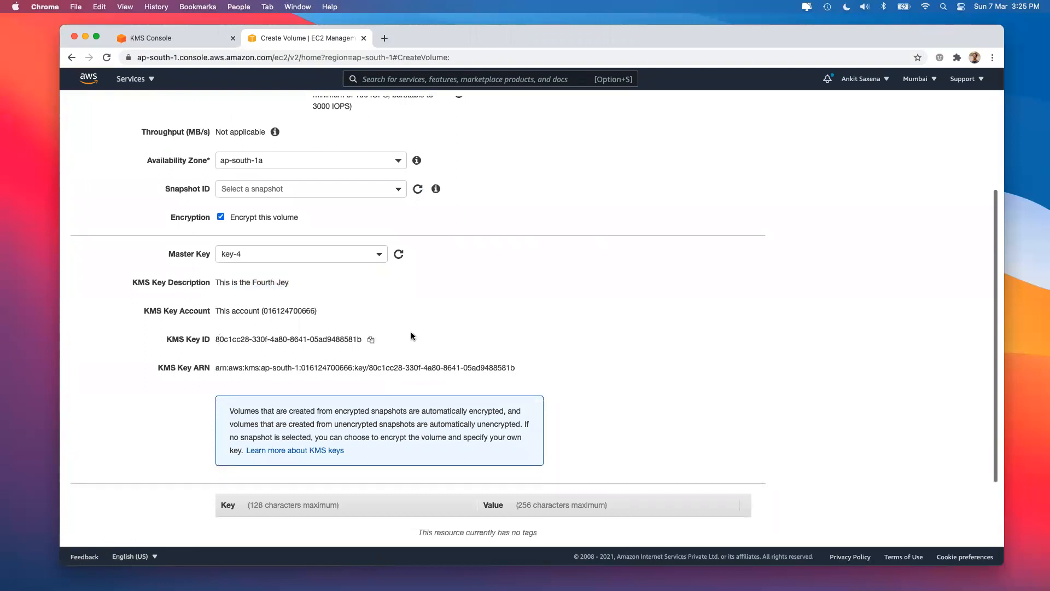
drag(222, 366, 522, 369)
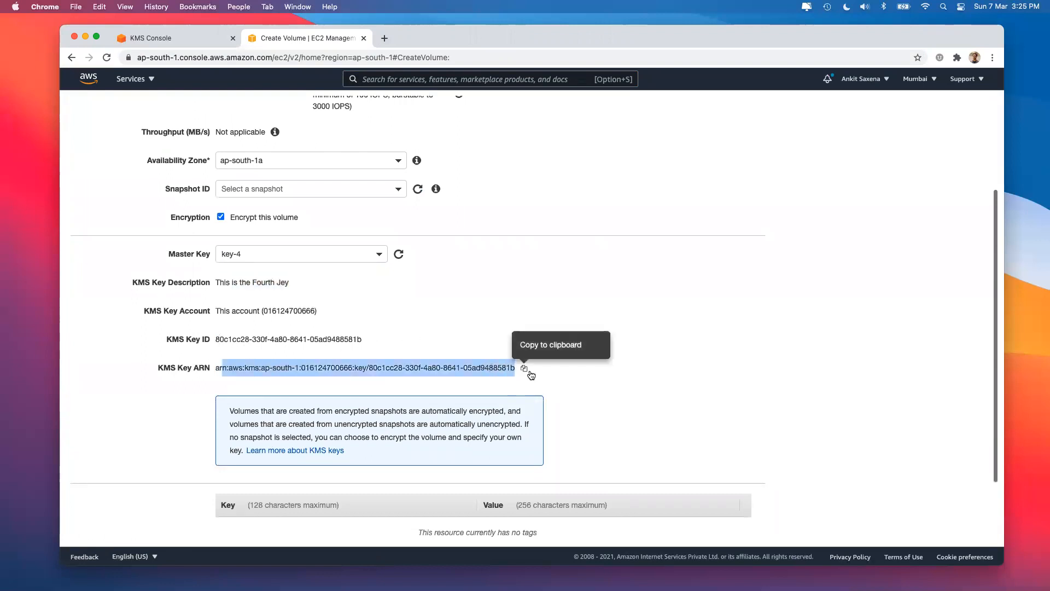
scroll(632, 401, down, 3)
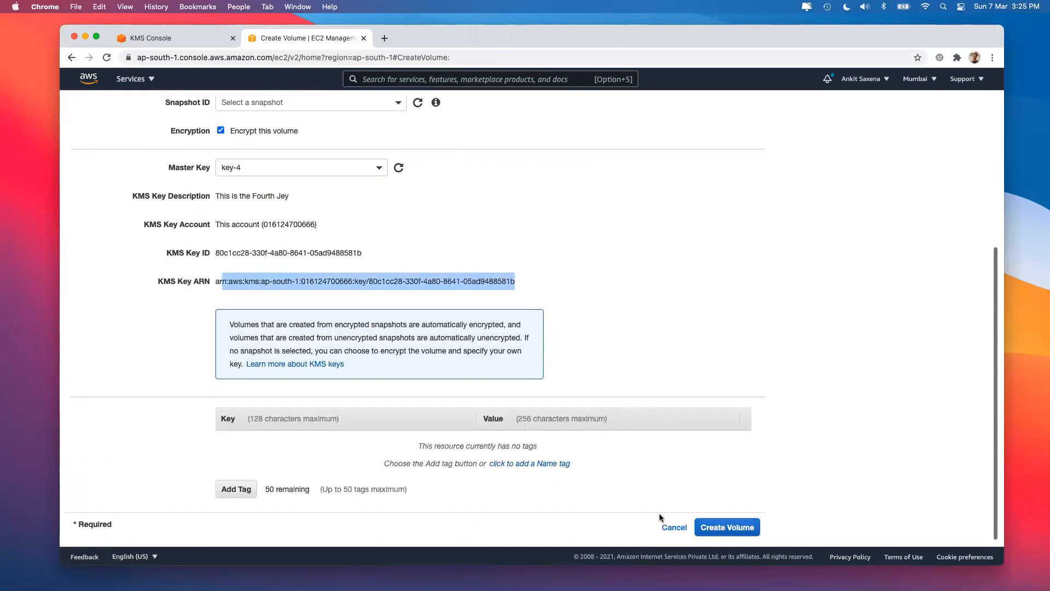
click(667, 528)
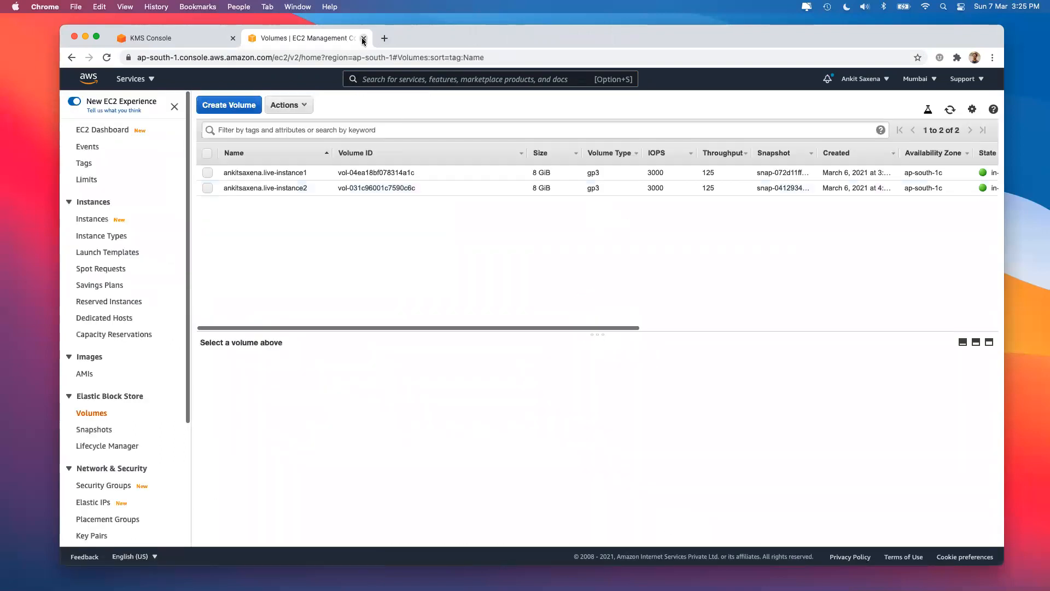
click(363, 38)
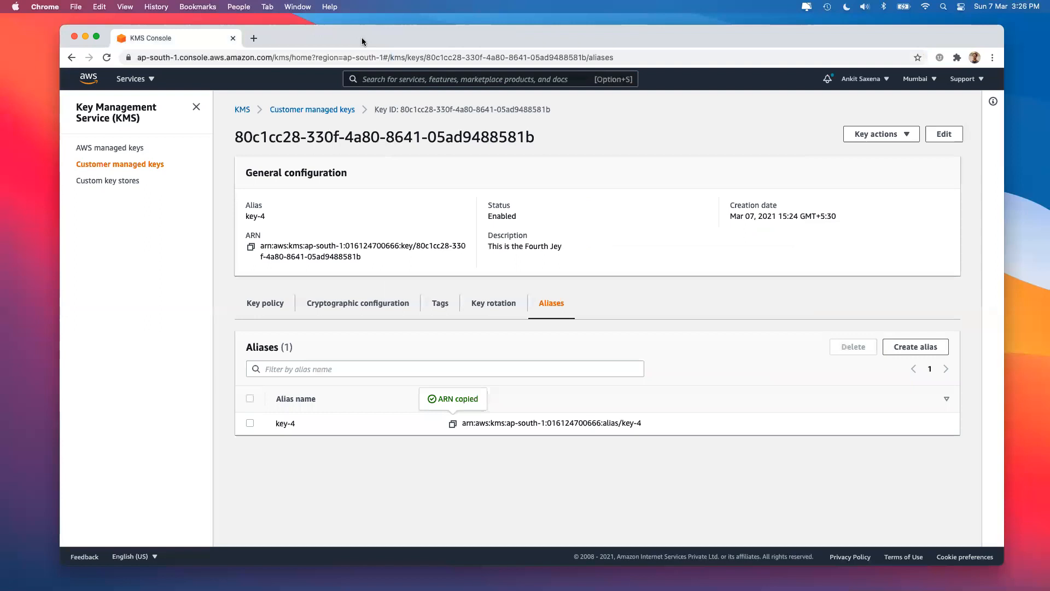